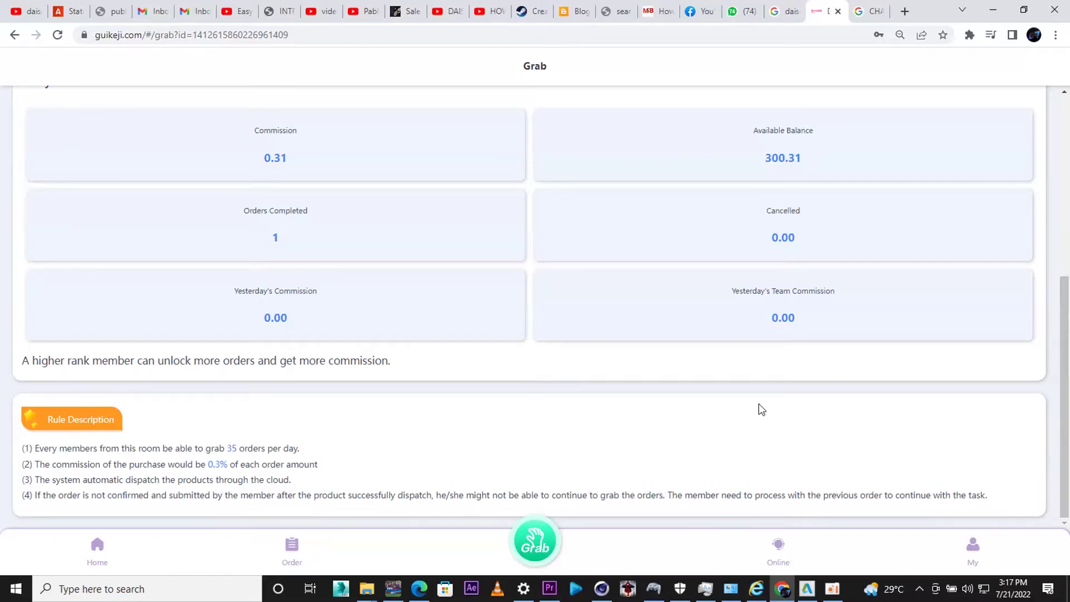
scroll(758, 403, "up", 6)
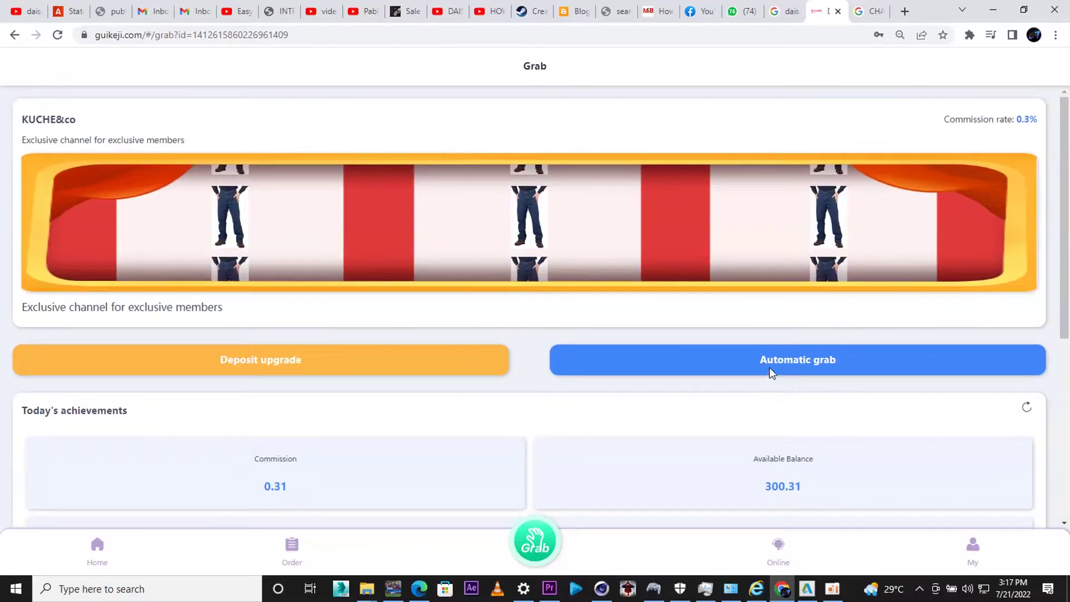
left_click(769, 368)
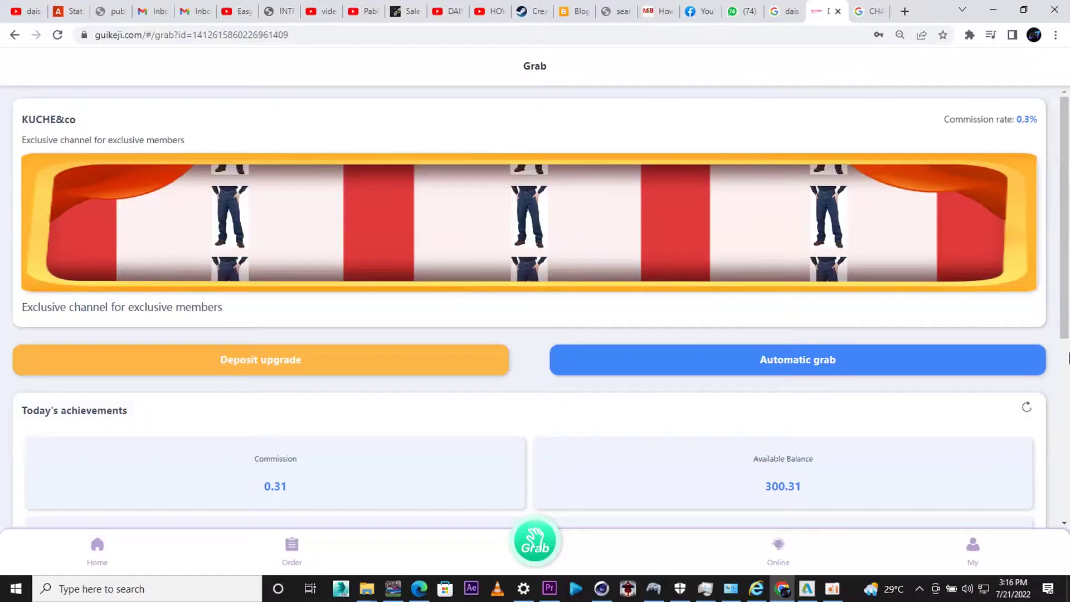
scroll(1043, 437, "down", 4)
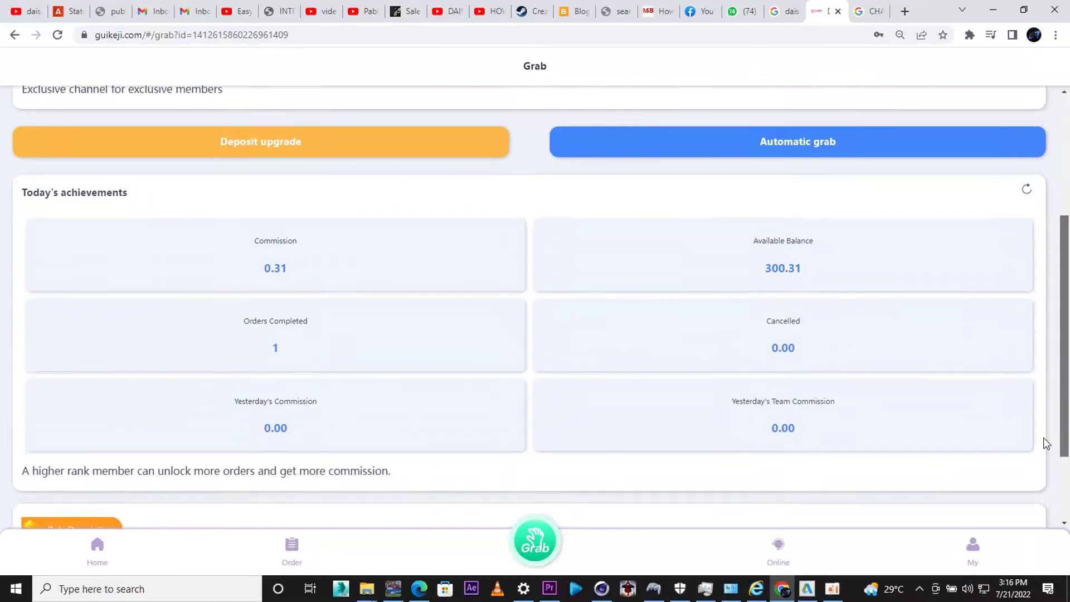
scroll(878, 420, "down", 2)
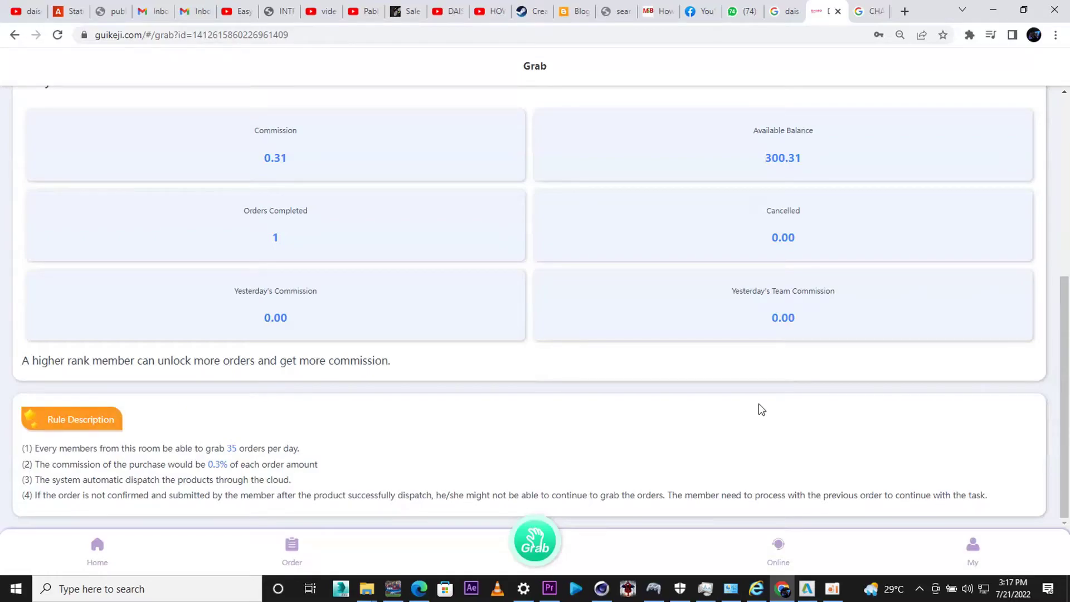
scroll(758, 405, "up", 6)
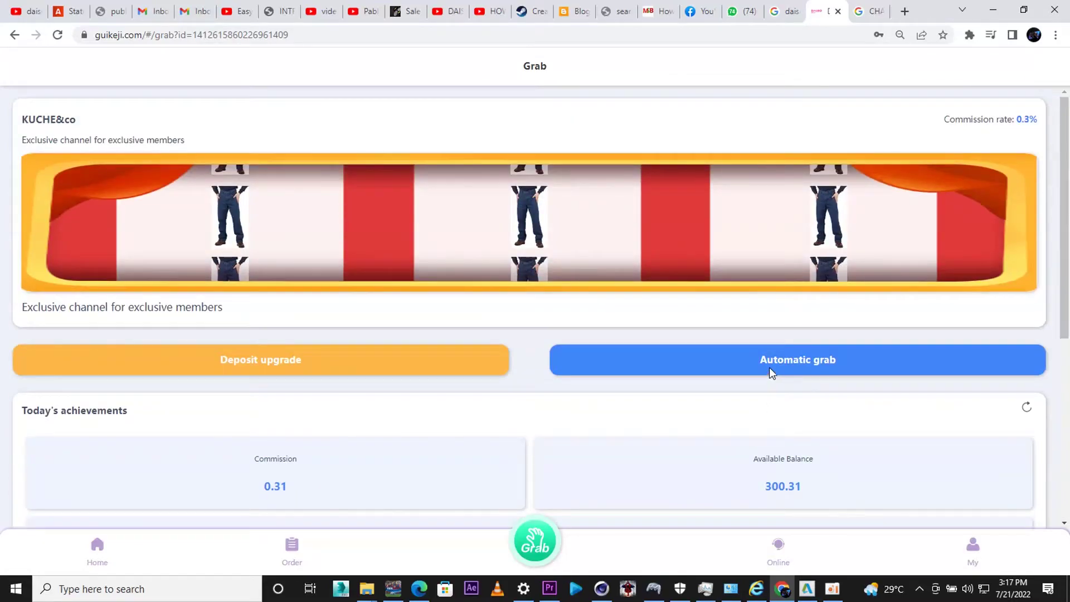
- Restart automatic grabbing and submit the PUMA polo, Lee pleated pant and Tommy Hilfiger shirt orders
left_click(772, 372)
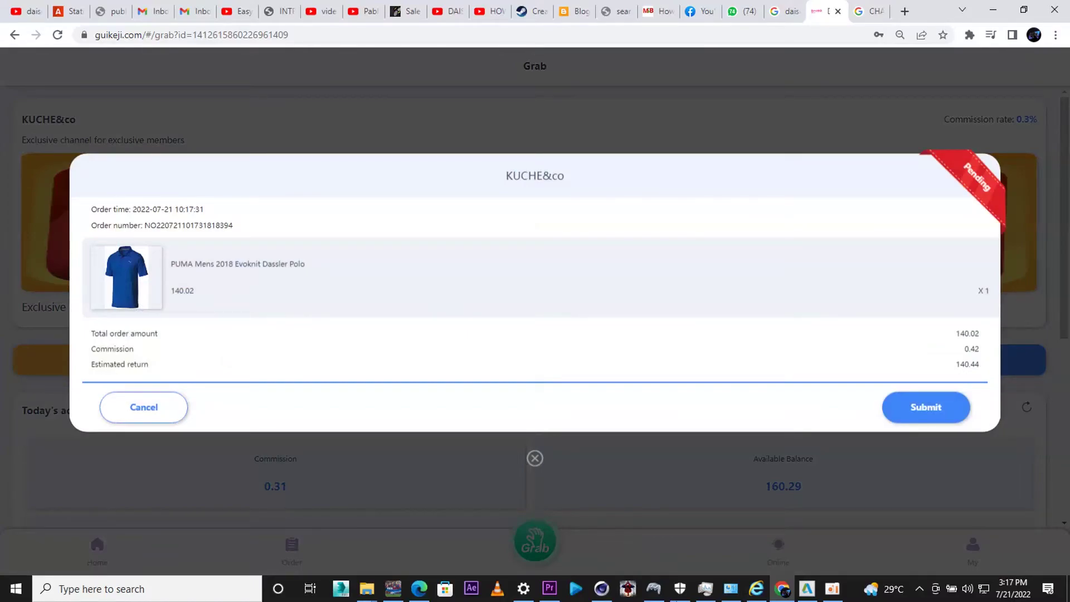
left_click(945, 406)
scroll(1068, 270, "down", 2)
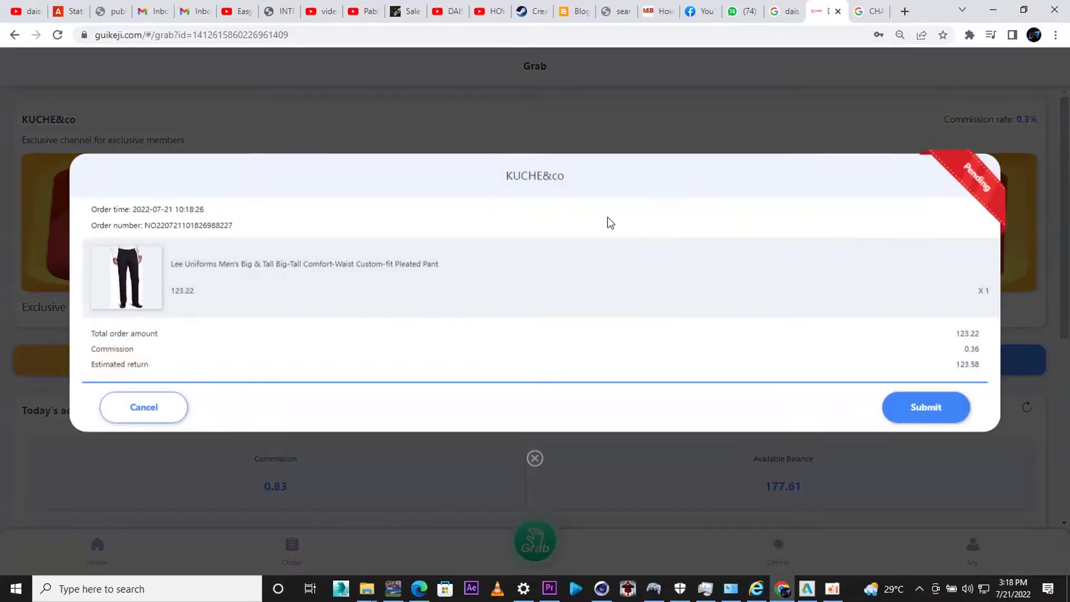
left_click(919, 407)
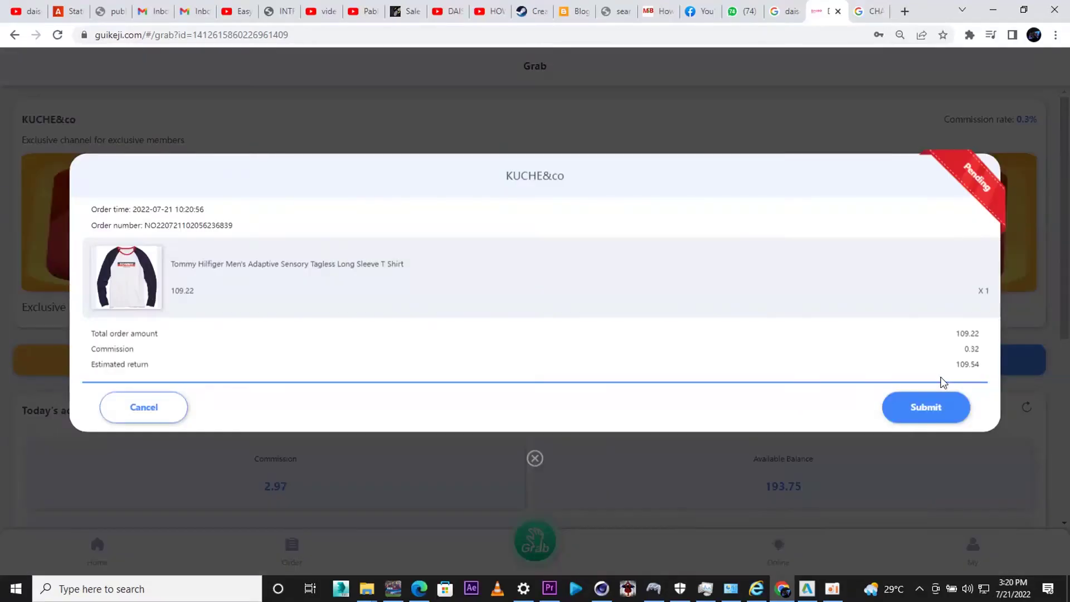
left_click(925, 407)
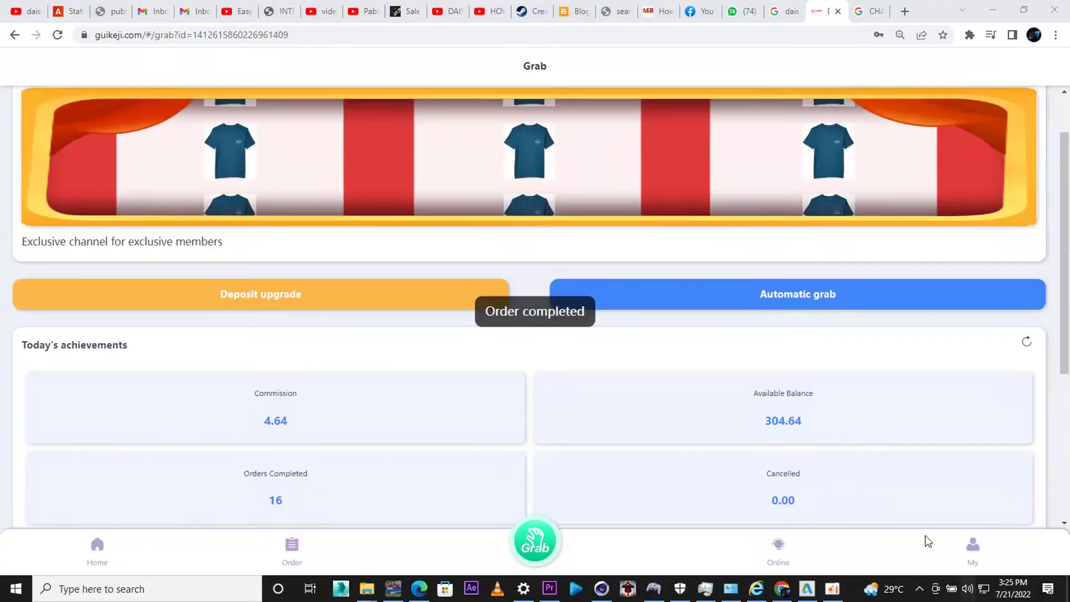
- Keep submitting auto-grabbed orders until 21 are completed, with 5.92 commission and 305.92 balance
scroll(773, 424, "down", 5)
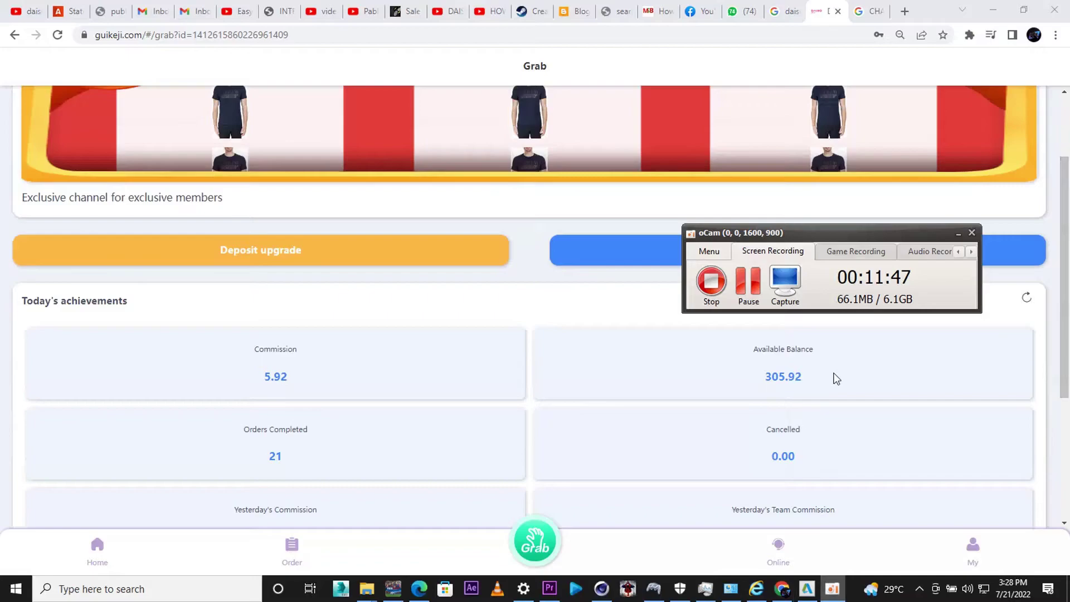
left_click(749, 287)
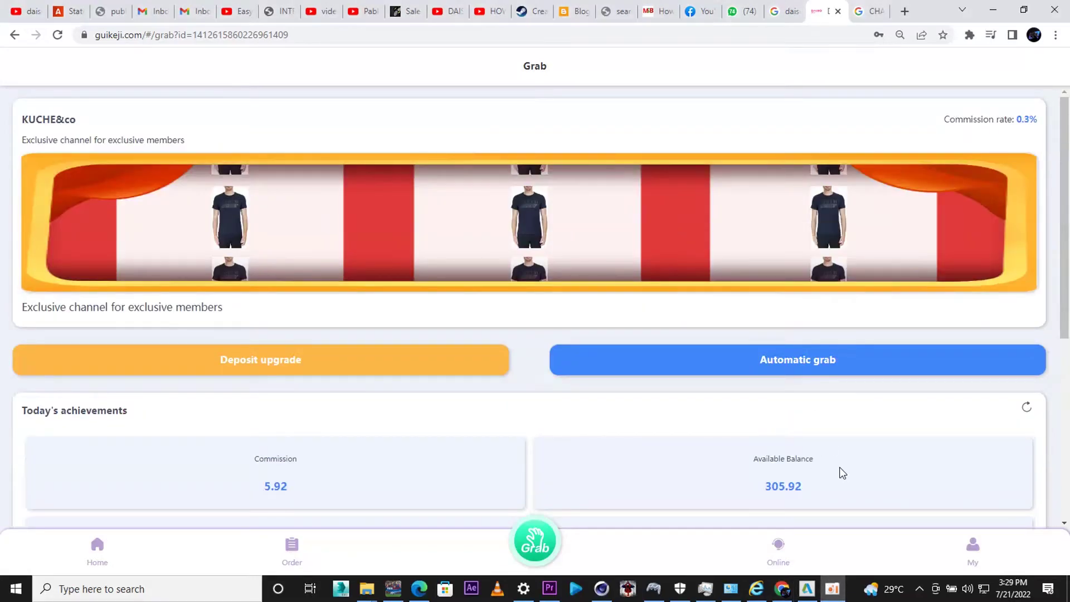
- Go to the My profile page and reveal the hidden 305.92 available balance
left_click(970, 546)
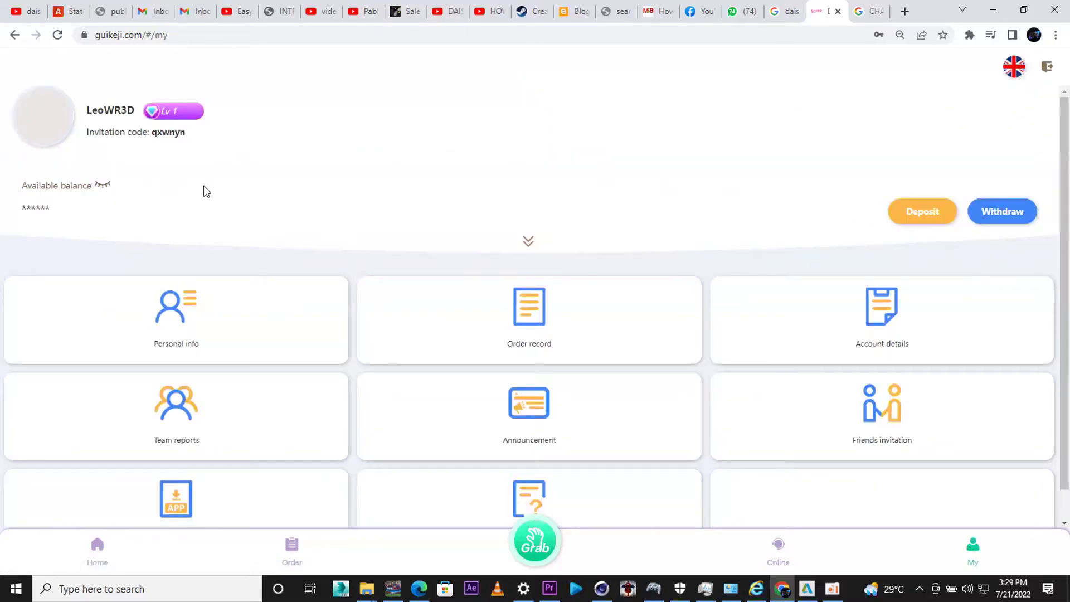
left_click(103, 185)
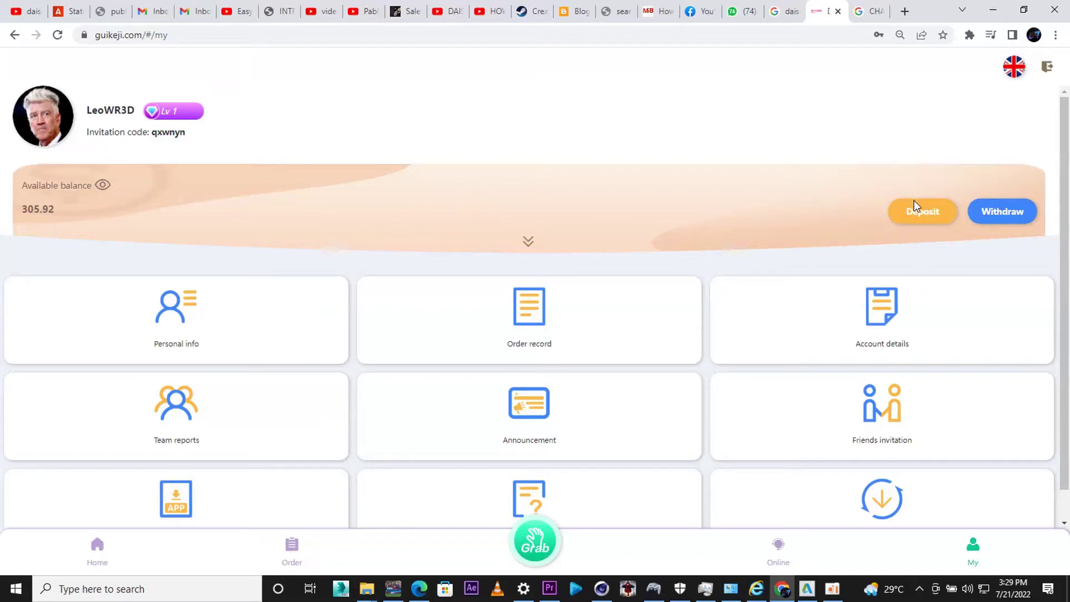
- Try to withdraw, accept the payment-password notice, cancel the transaction password prompt, and sign out
left_click(1004, 212)
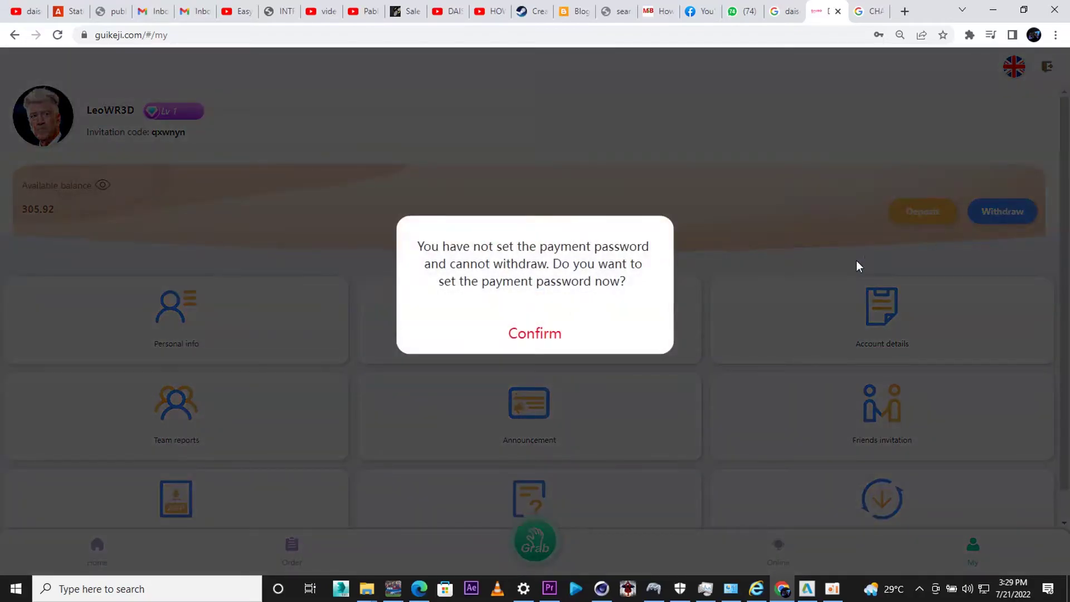
left_click(545, 335)
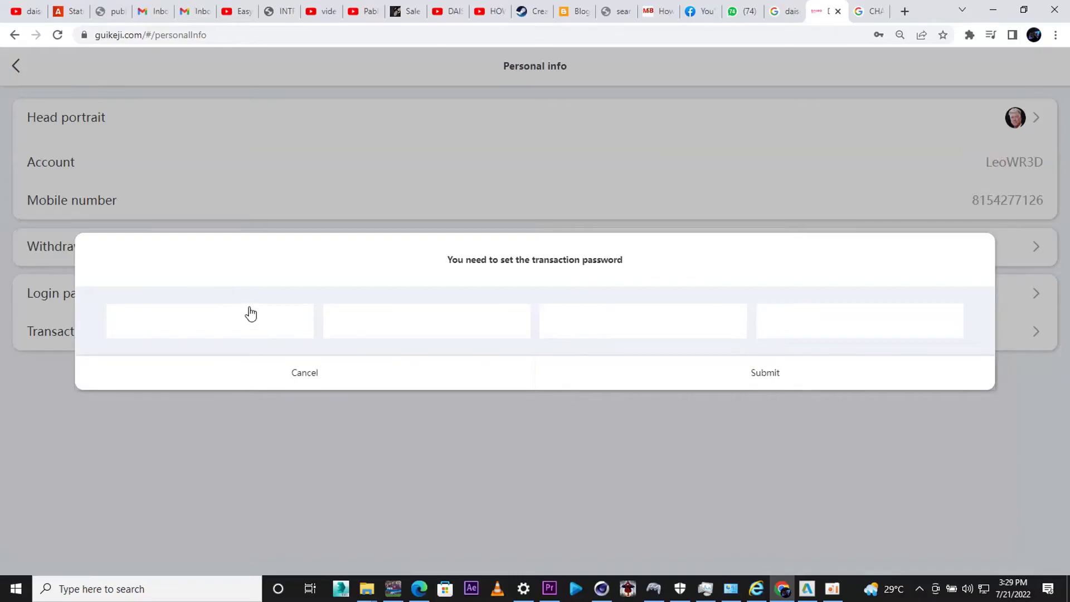
left_click(303, 370)
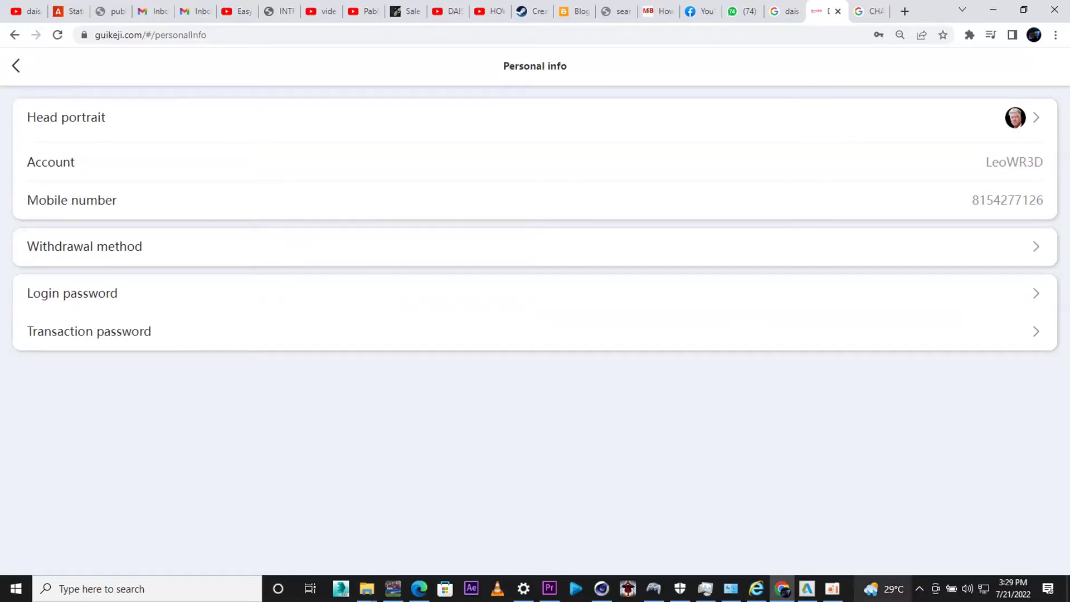
left_click(832, 589)
left_click(749, 283)
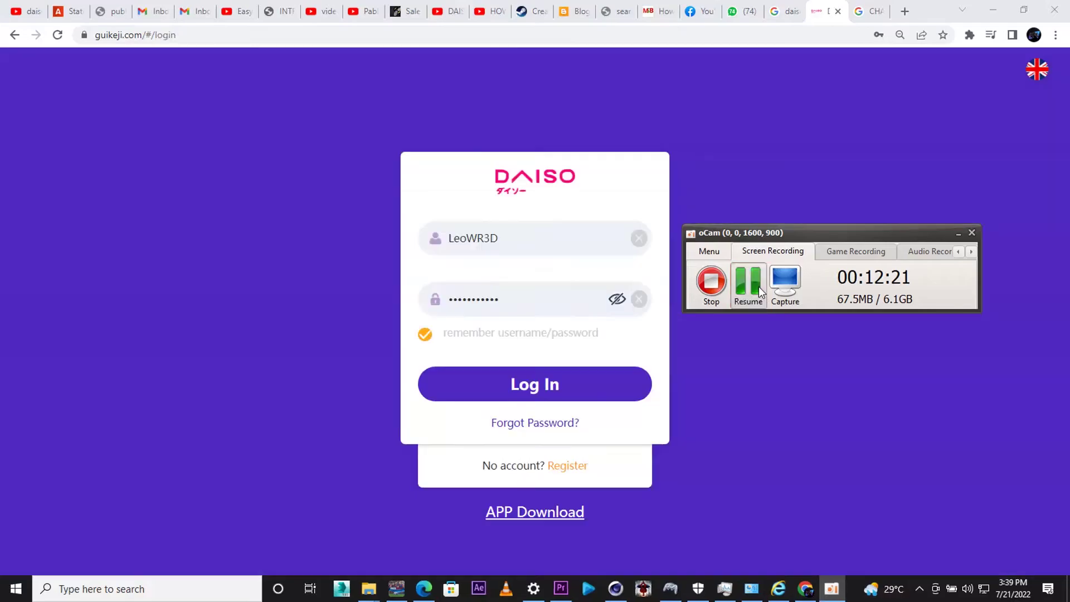
- Log back in, dismiss the announcement, and start a withdrawal, agreeing to add a withdrawal method
left_click(749, 285)
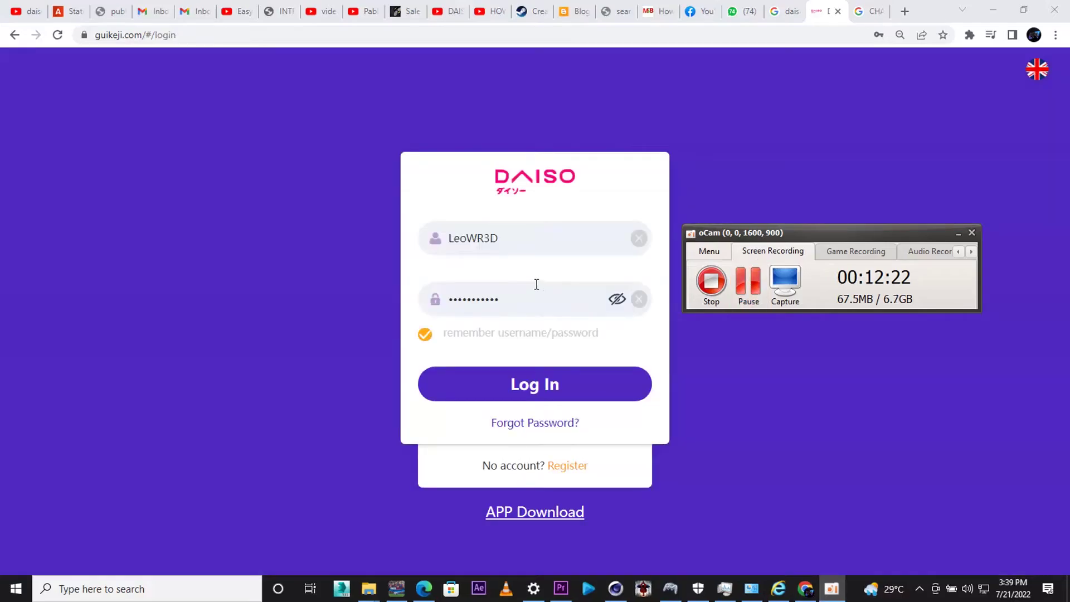
left_click(556, 381)
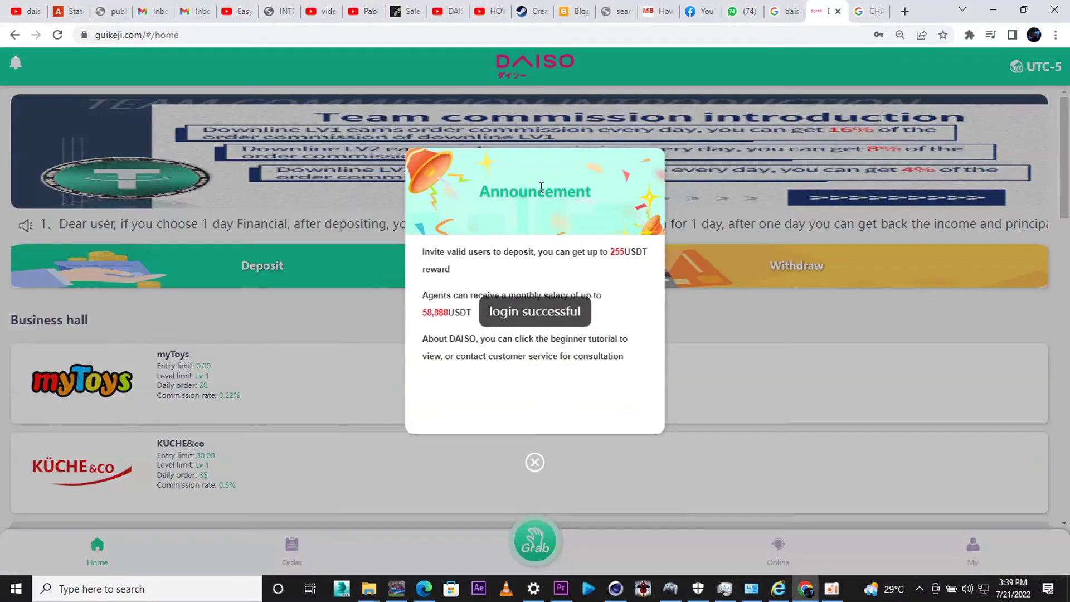
left_click(538, 460)
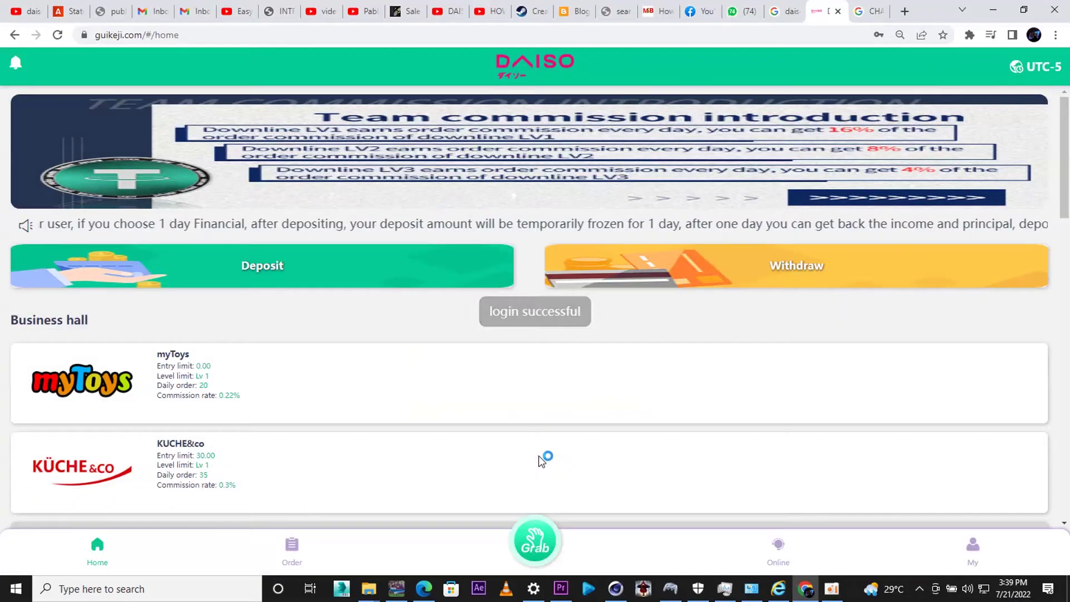
left_click(975, 552)
left_click(1013, 210)
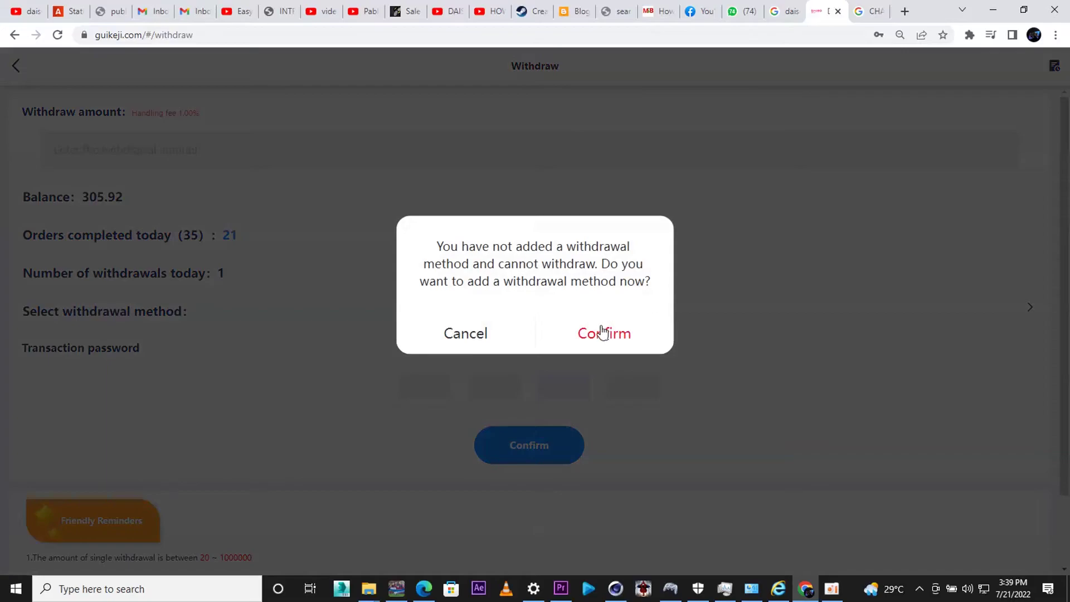
left_click(602, 332)
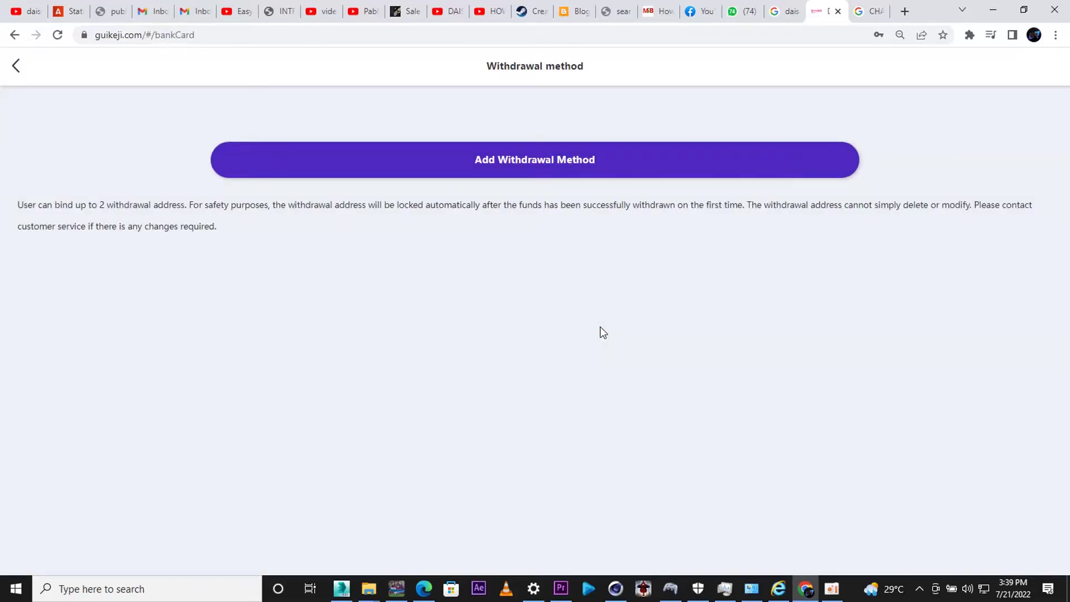
- Begin a new USDT TRC20 withdrawal method and enter the real name and e-mail address
left_click(548, 163)
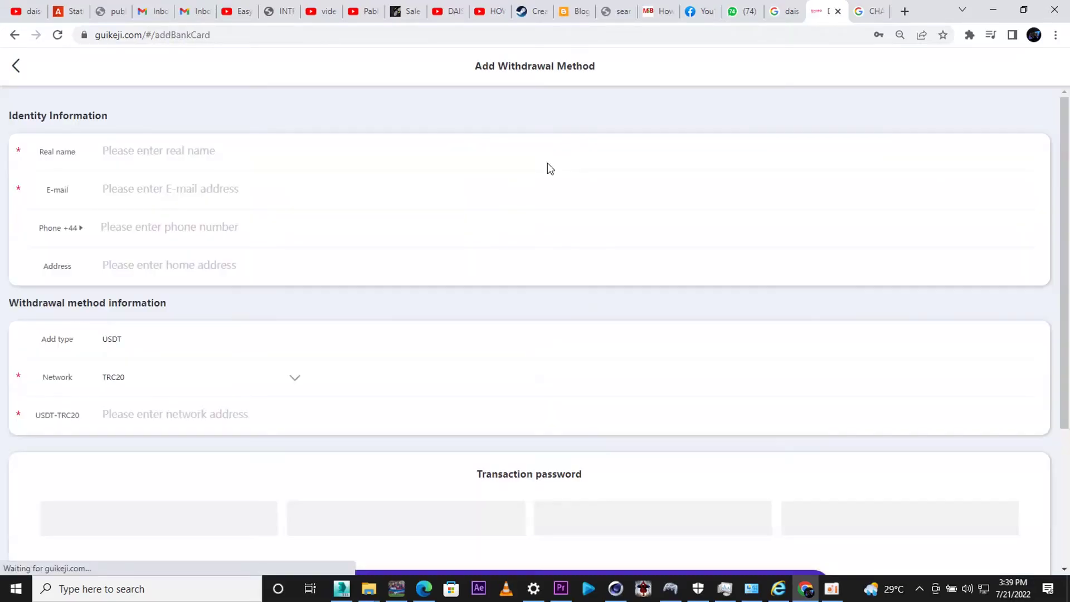
left_click(200, 159)
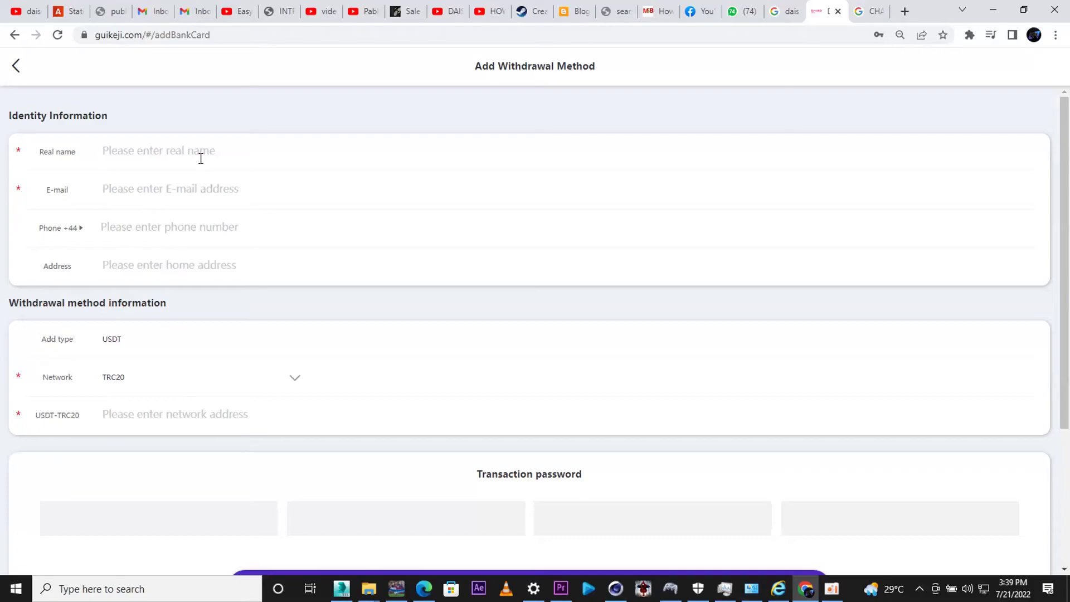
type("S")
key("BackSpace")
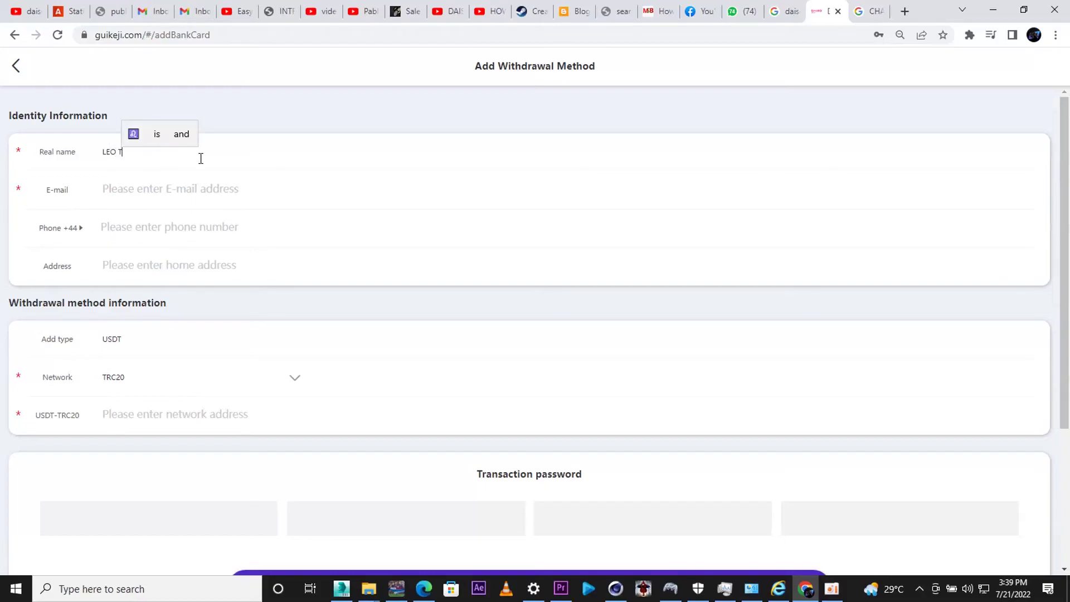
left_click(190, 190)
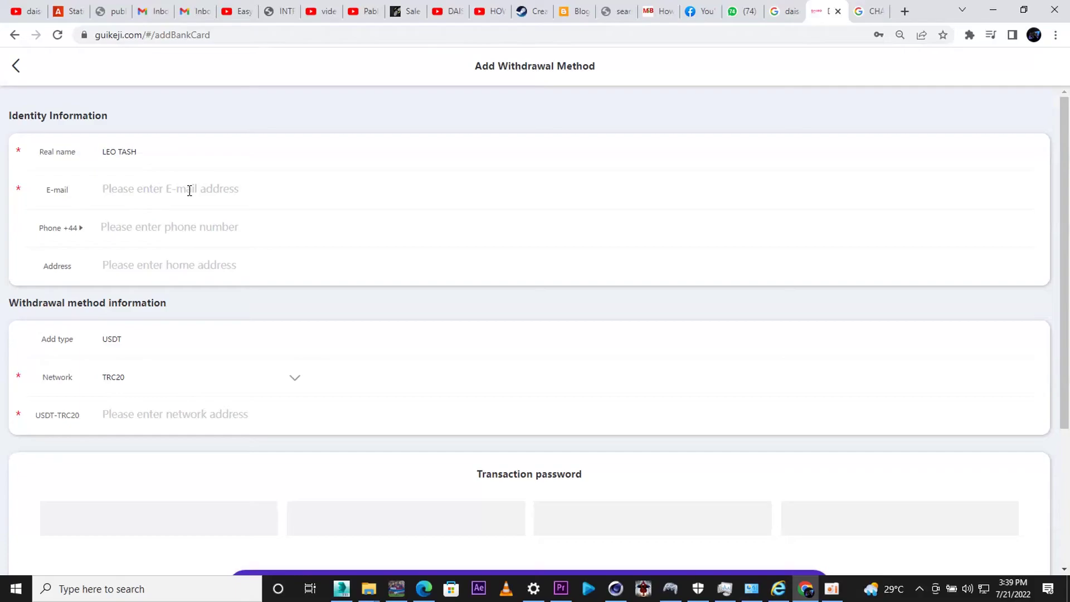
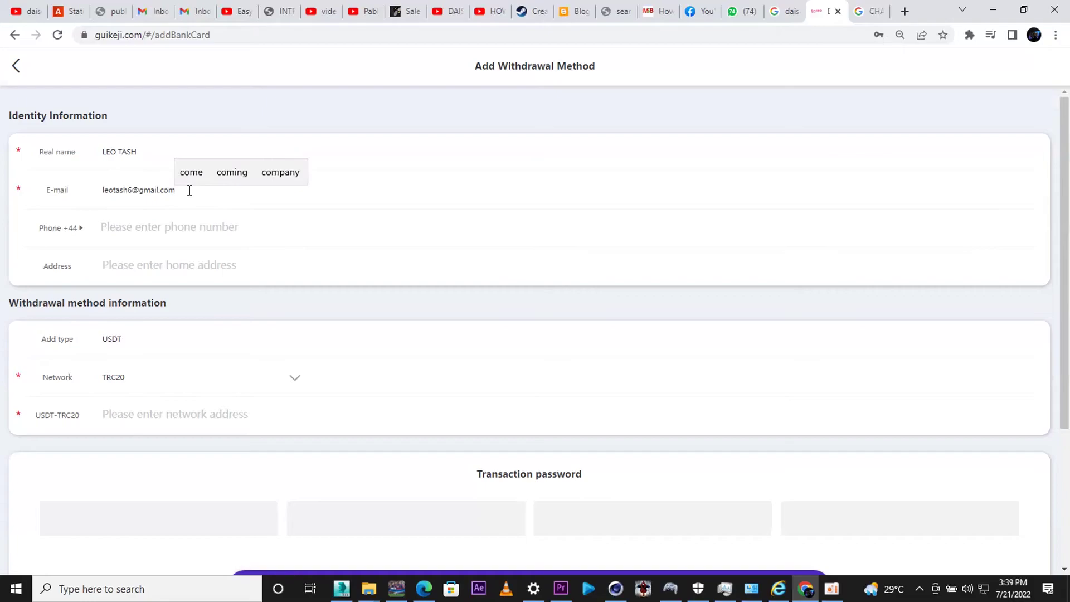
- Enter the phone number with the +234 country code and submit the TRC20 withdrawal method
left_click(145, 225)
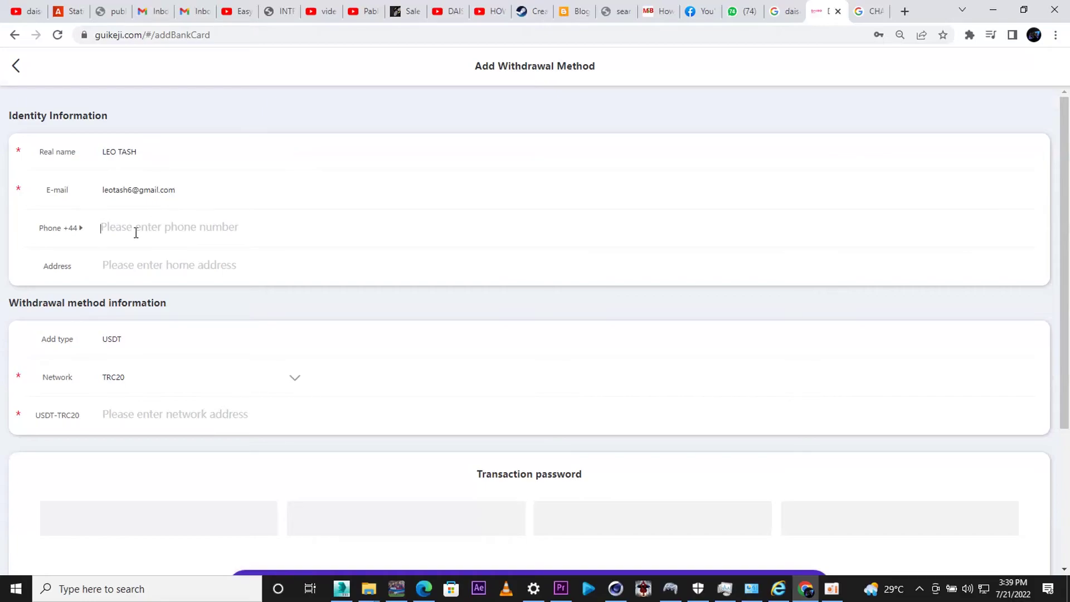
left_click(81, 227)
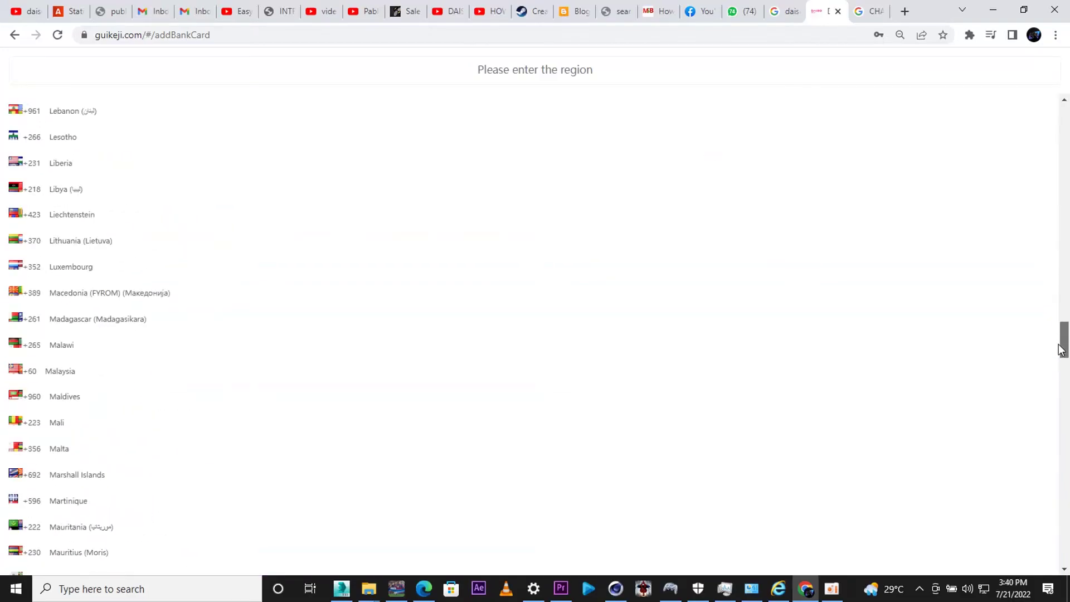
left_click(164, 169)
left_click(148, 225)
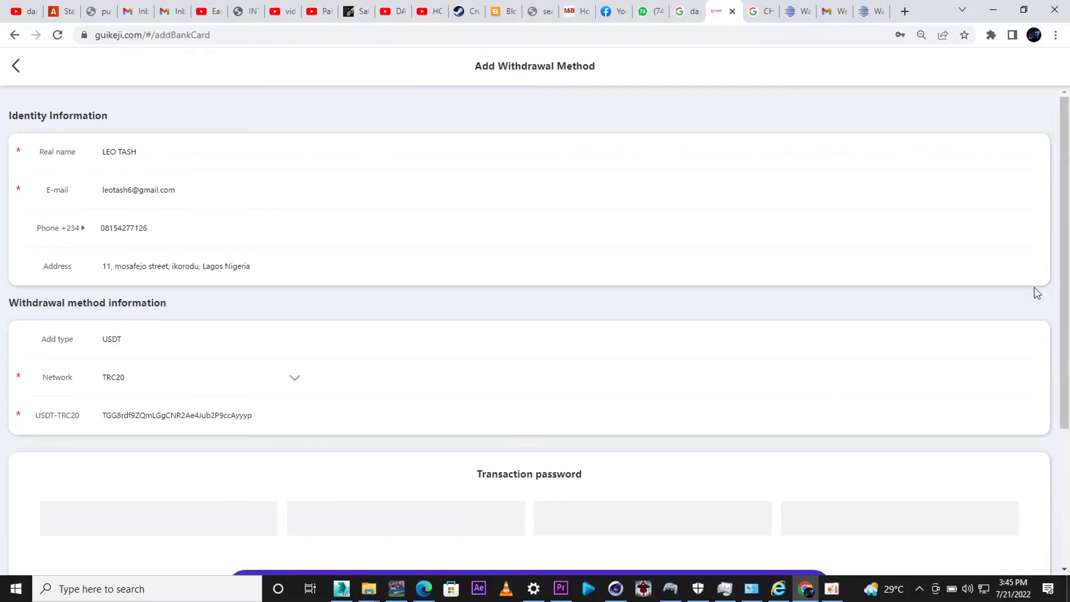
scroll(1034, 292, "down", 4)
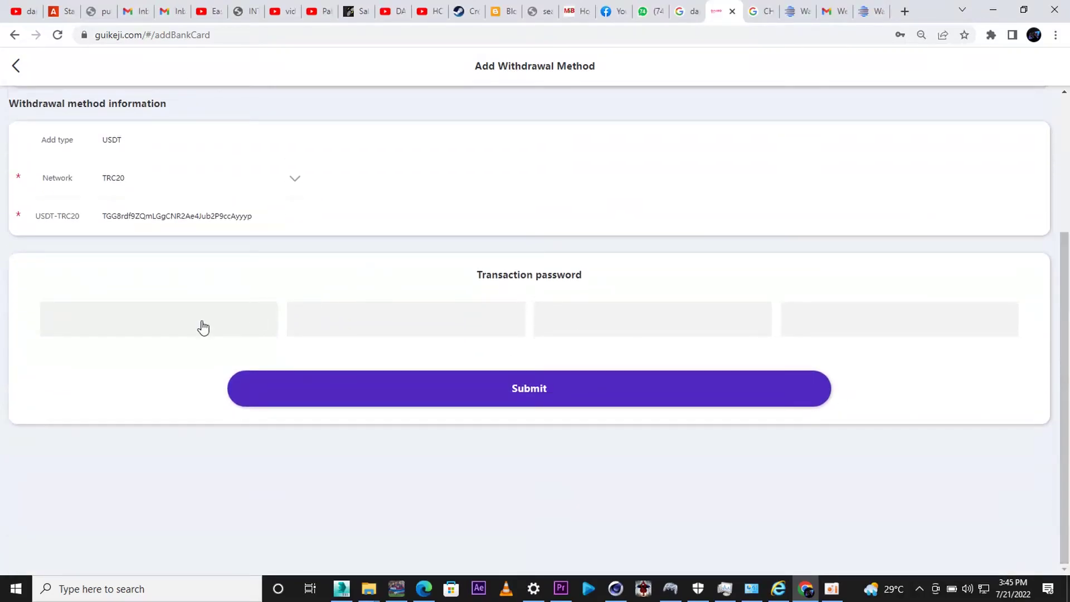
left_click(1055, 34)
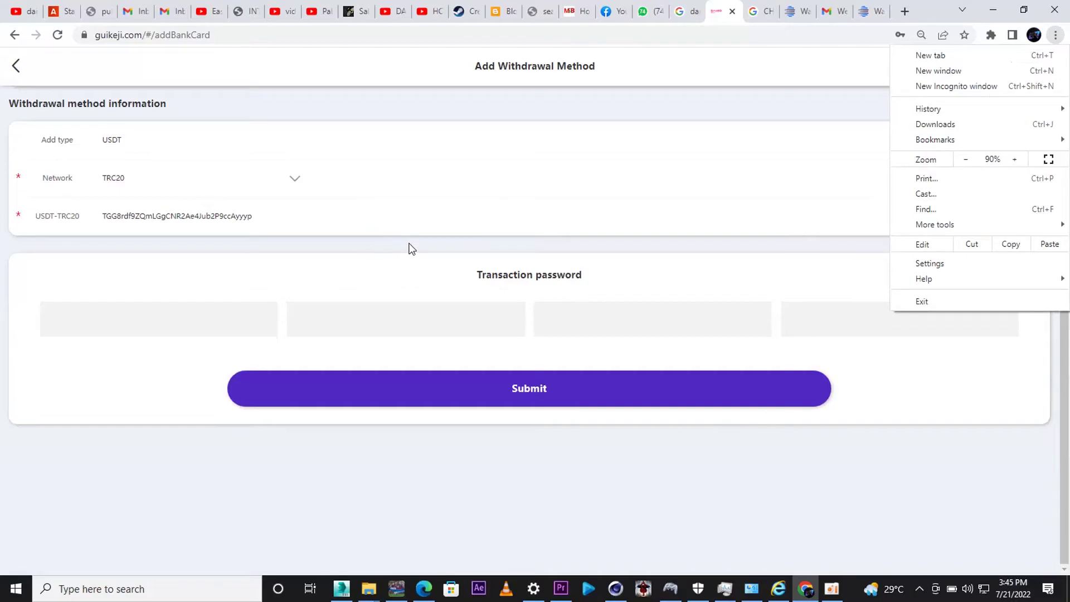
left_click(259, 295)
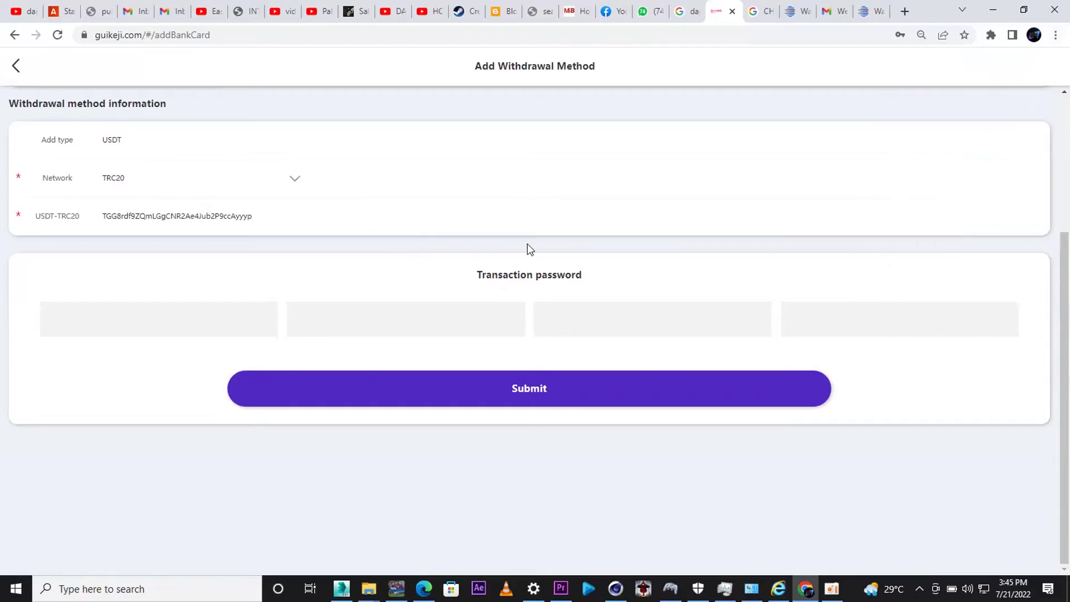
scroll(1067, 307, "up", 1)
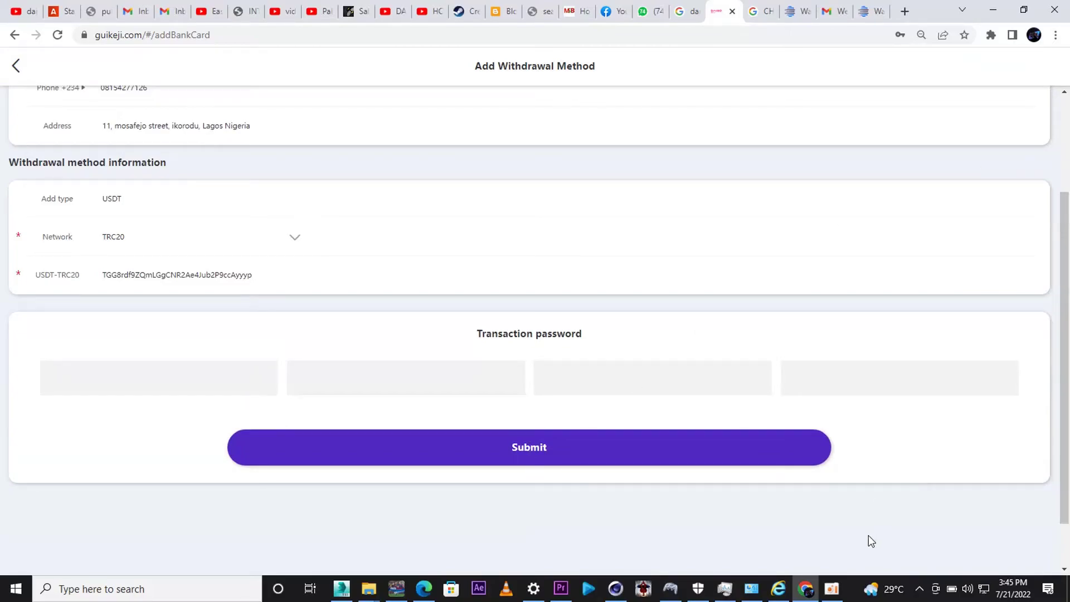
left_click(832, 588)
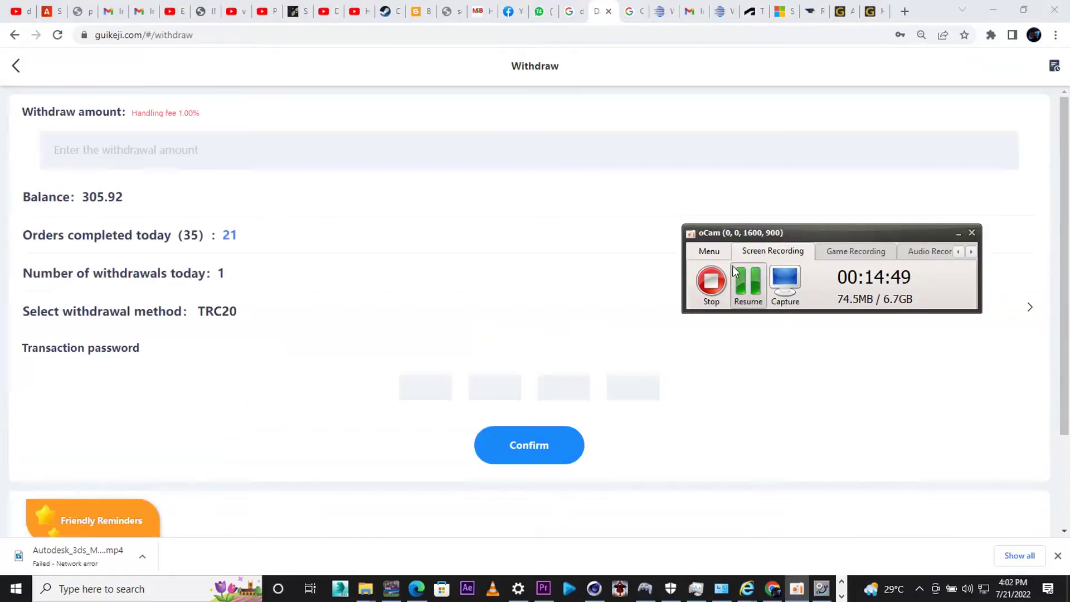
- Return to the profile, open the withdrawal form and enter 200 as the amount
left_click(734, 272)
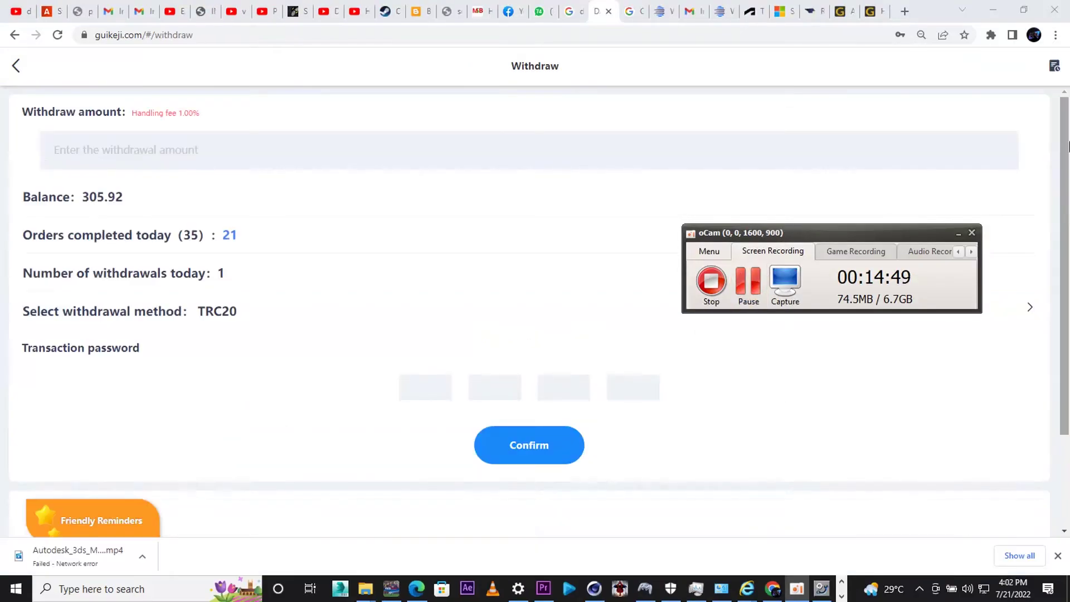
left_click(16, 65)
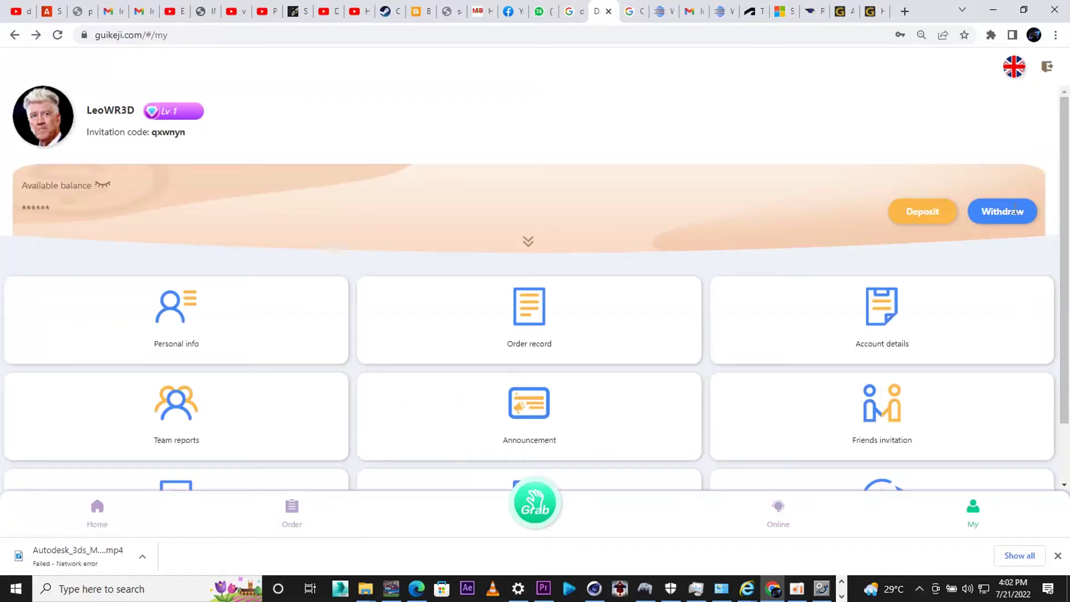
left_click(1008, 219)
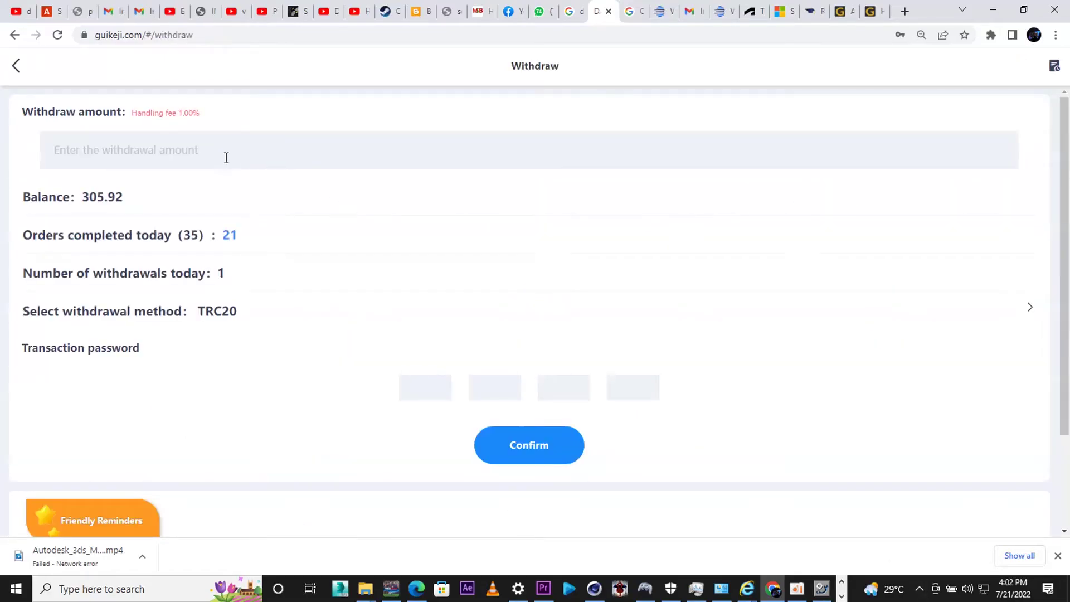
left_click(161, 153)
type("20")
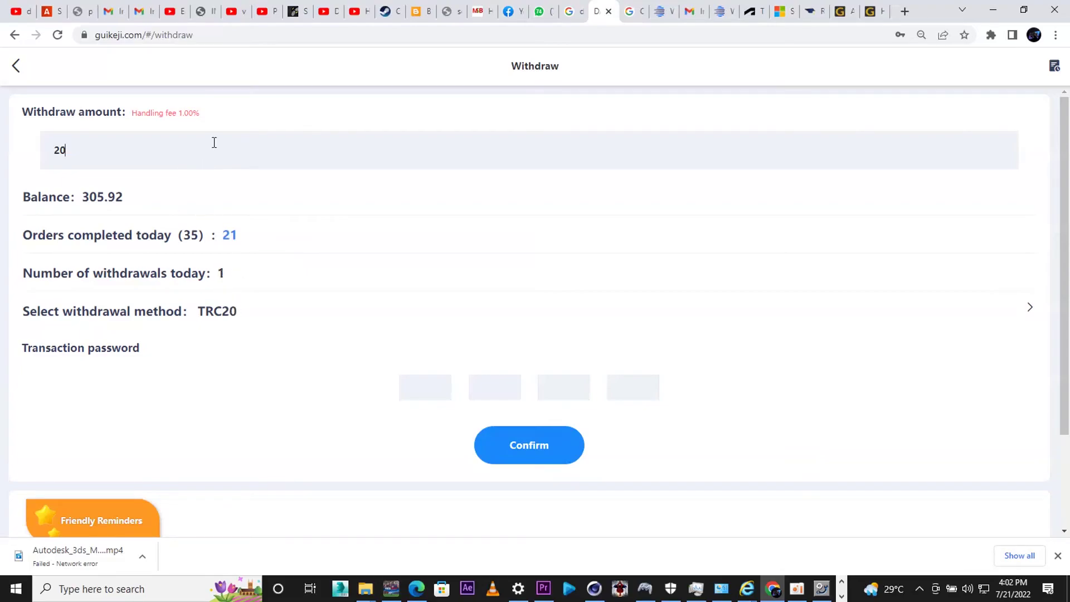
key("BackSpace")
key("BackSpace")
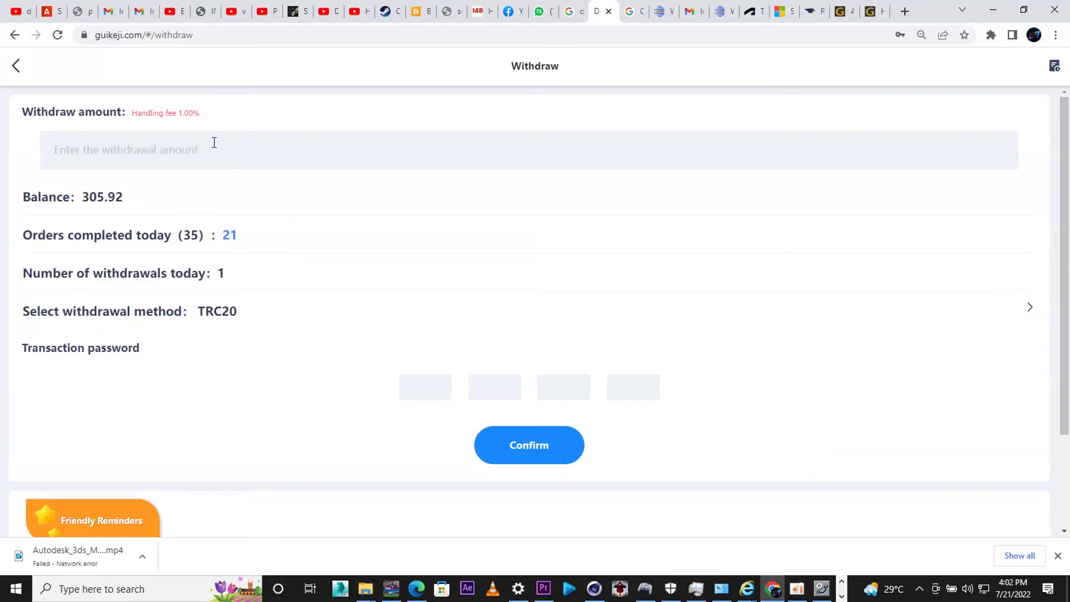
type("200")
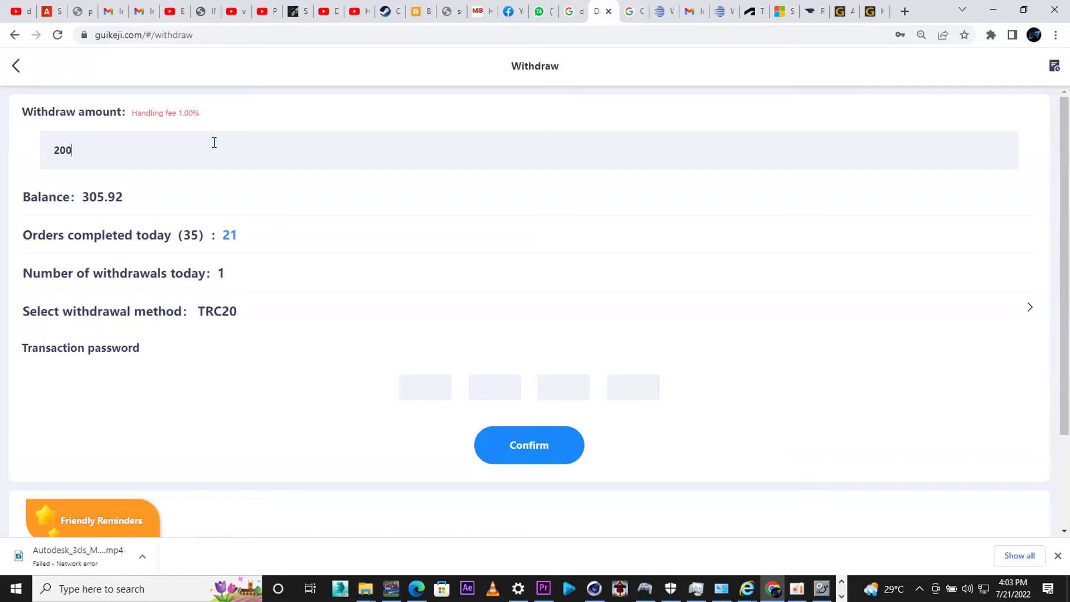
- Enter the transaction password and submit twice, dismissing the daily-orders rejection, then return to My
left_click(440, 391)
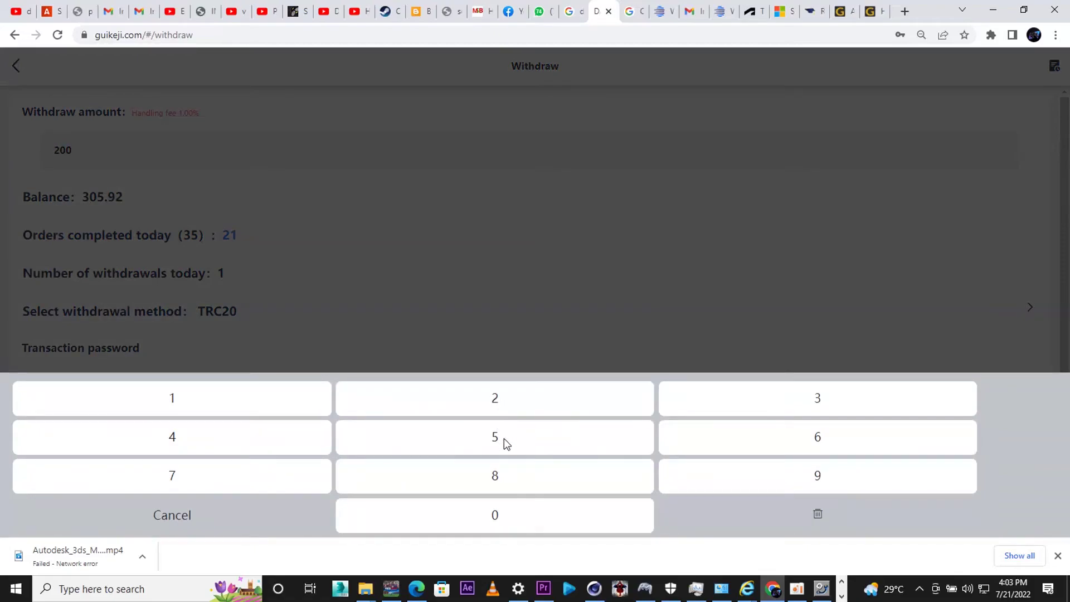
left_click(494, 513)
left_click(810, 401)
left_click(814, 433)
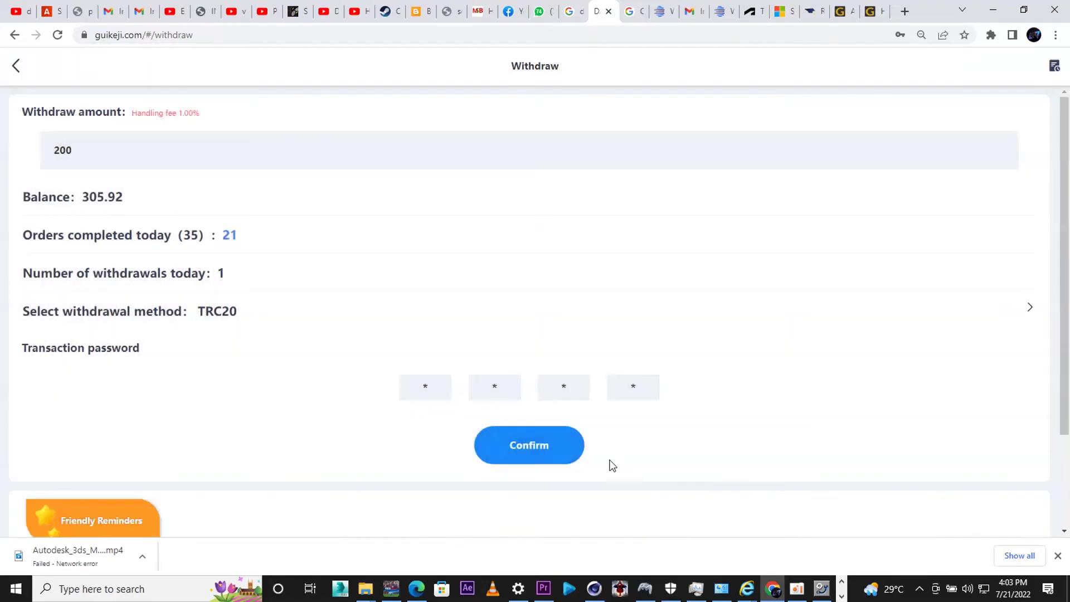
left_click(546, 449)
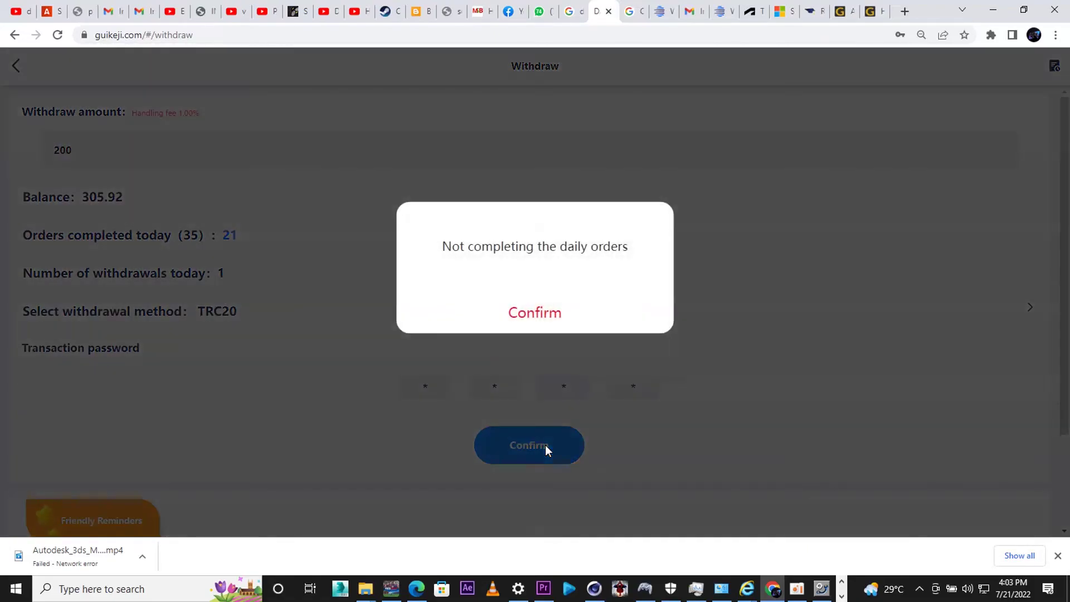
left_click(529, 327)
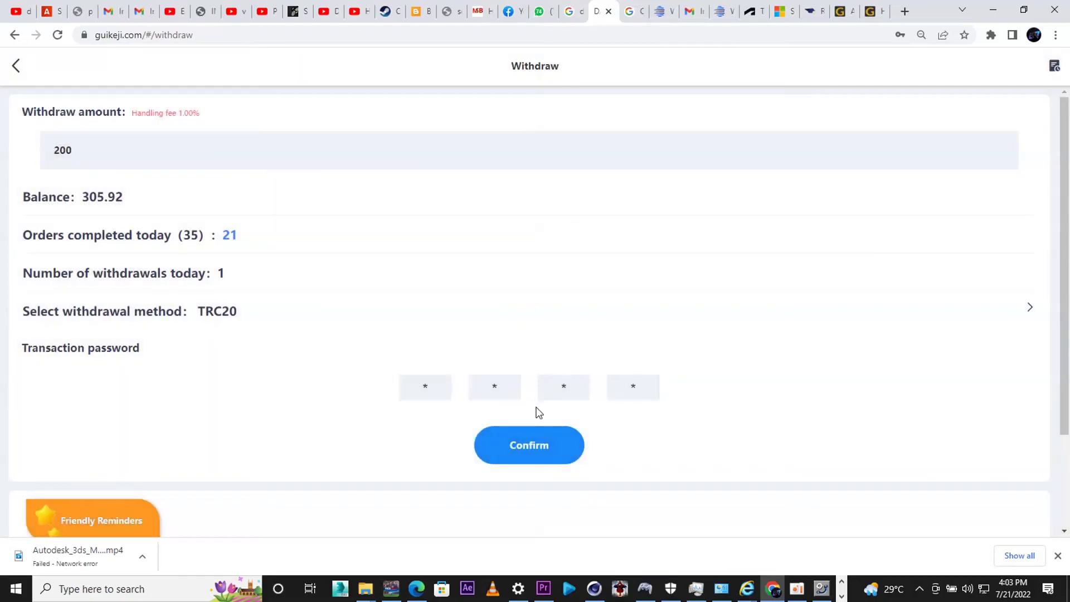
left_click(532, 446)
left_click(535, 313)
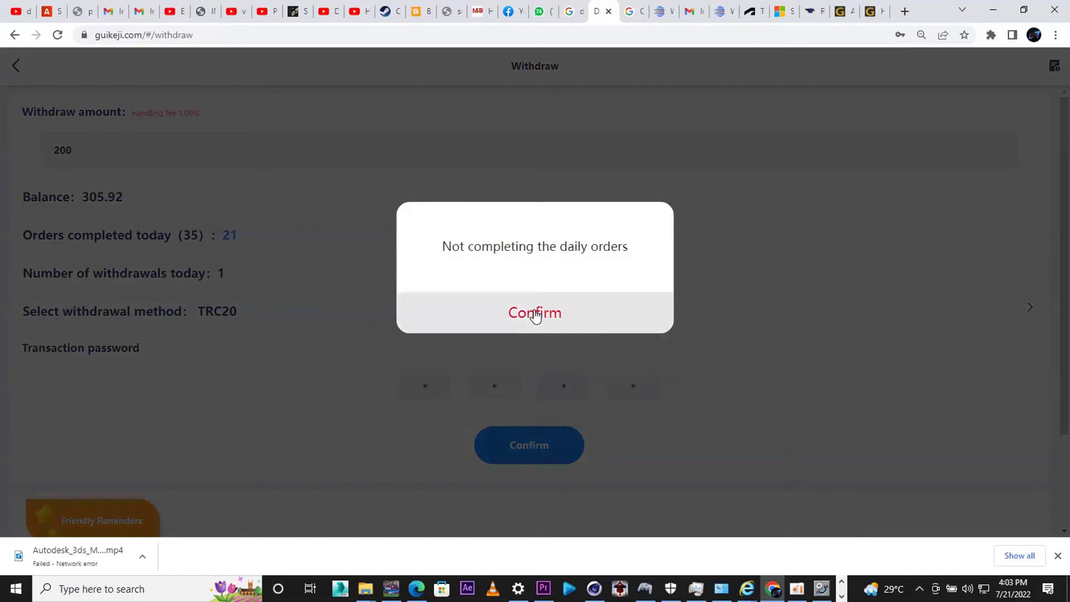
left_click(4, 71)
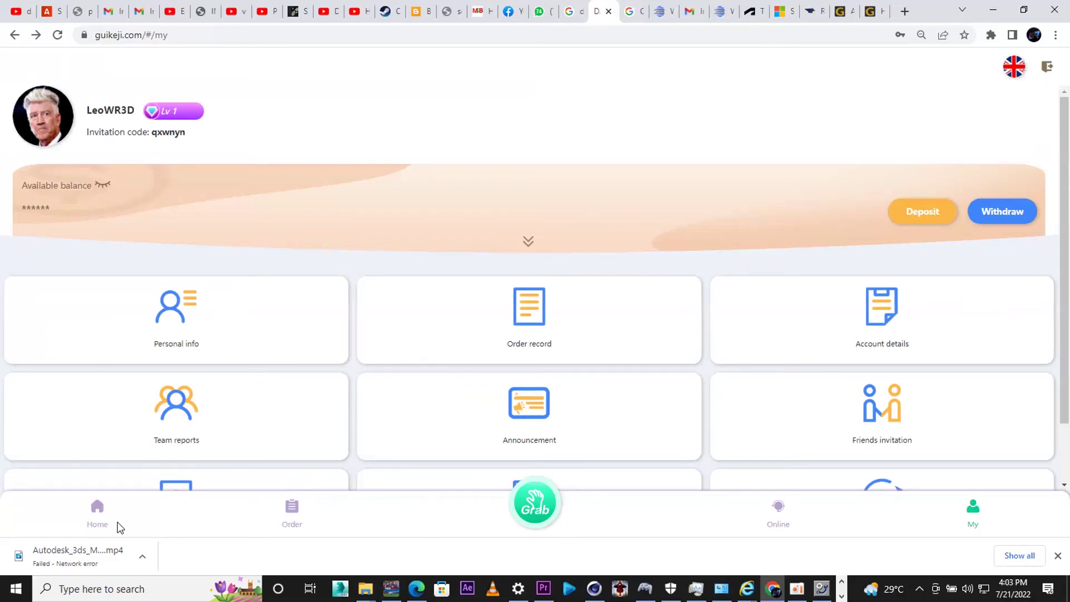
- Switch between Home and My, then reopen the Withdraw form showing 310.36 and 35/35 orders
left_click(98, 513)
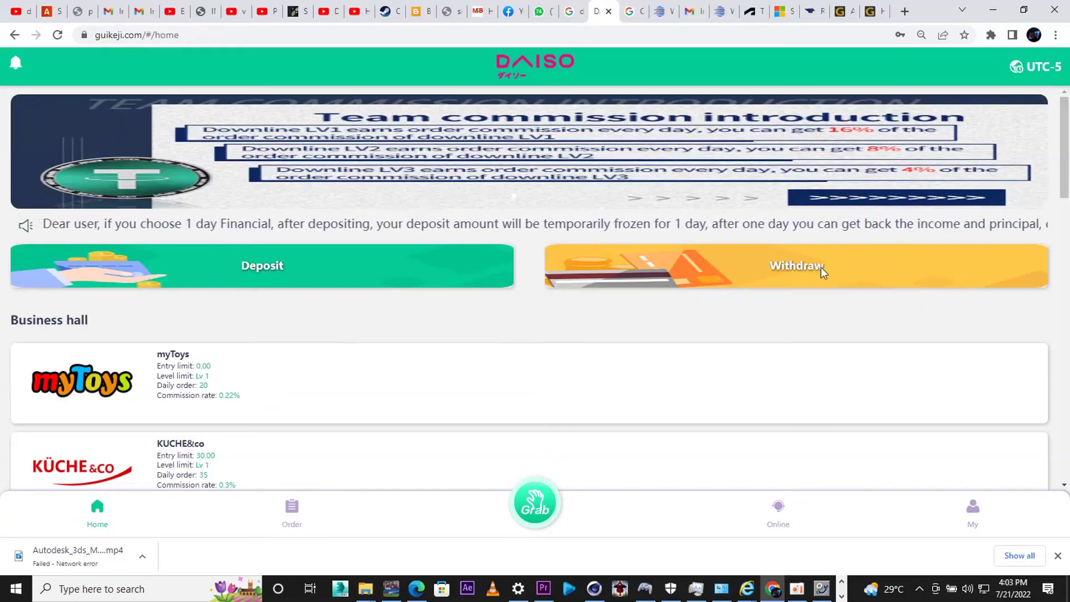
key("alt+Left")
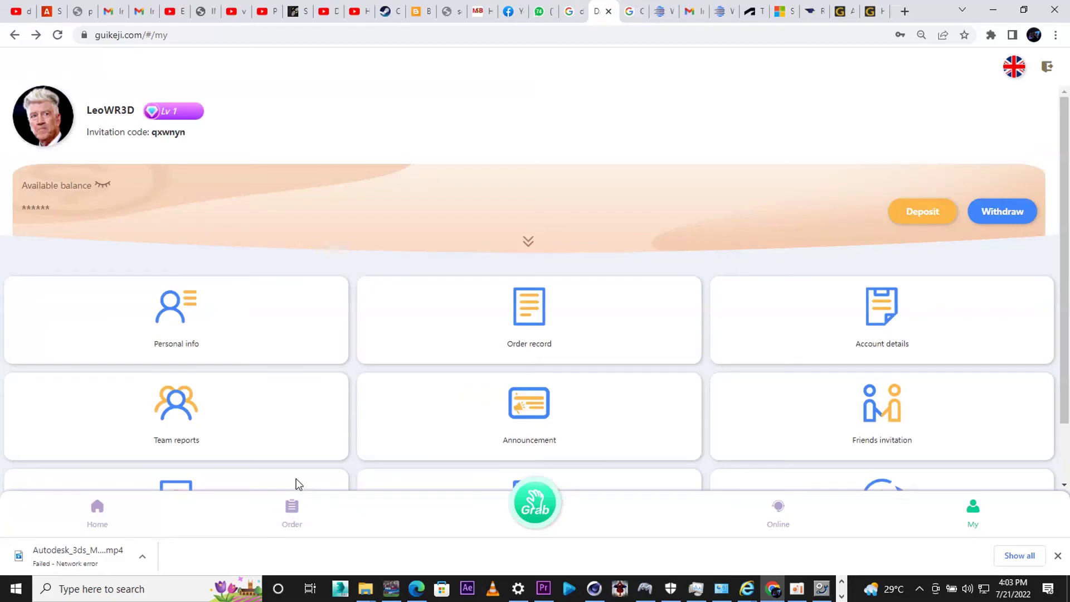
left_click(109, 516)
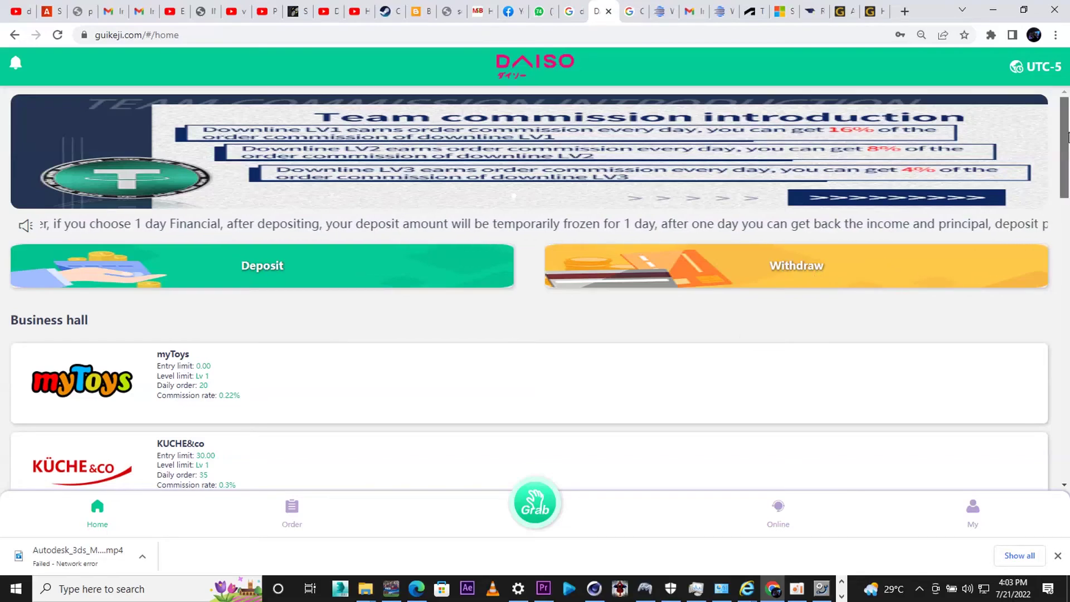
scroll(1068, 223, "down", 4)
scroll(1068, 167, "up", 1)
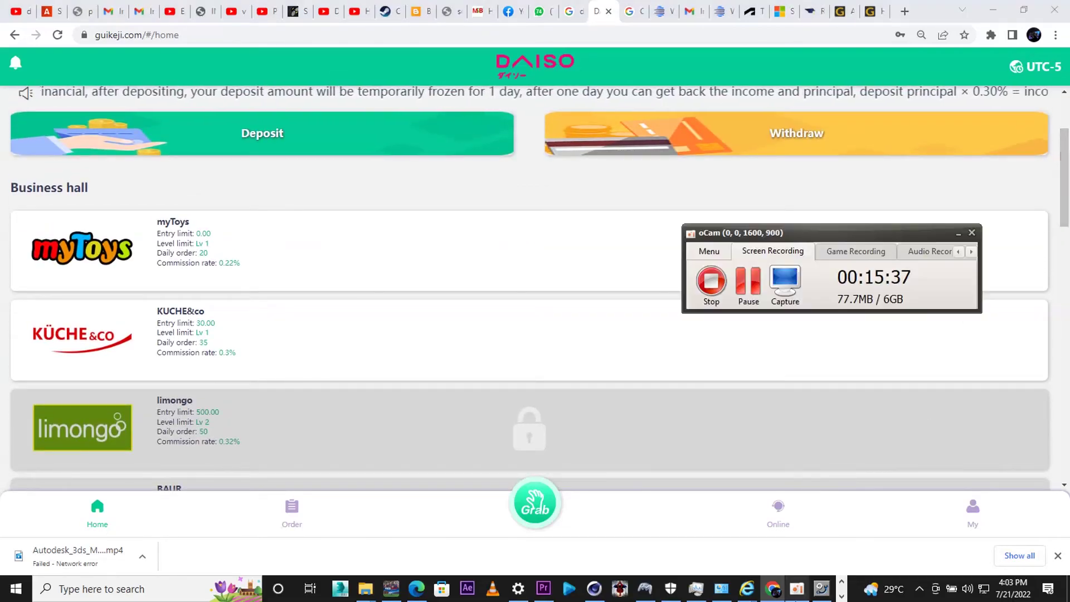
left_click(749, 290)
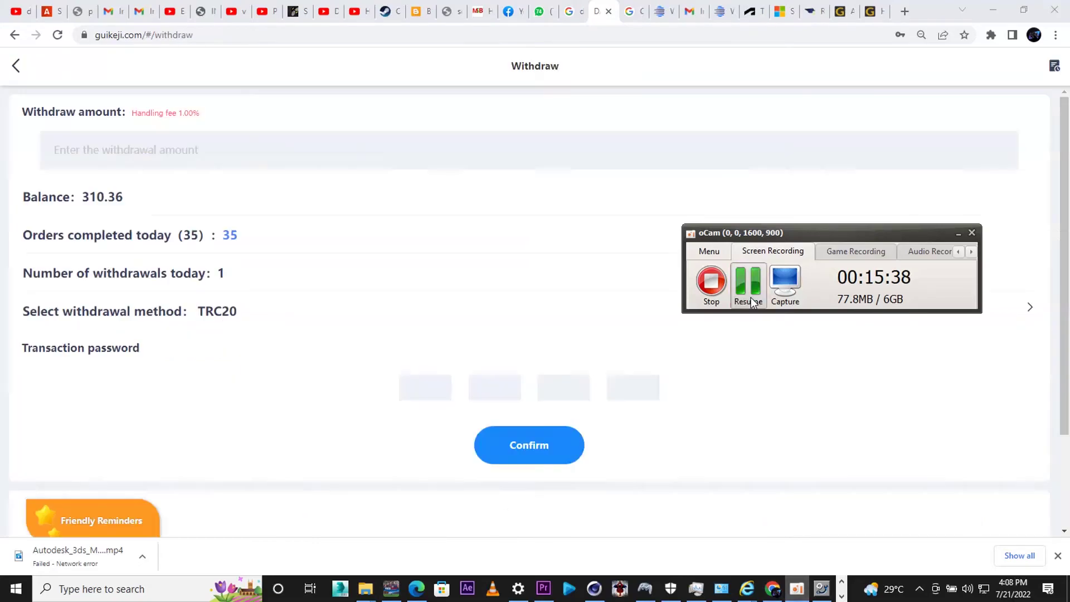
left_click(751, 296)
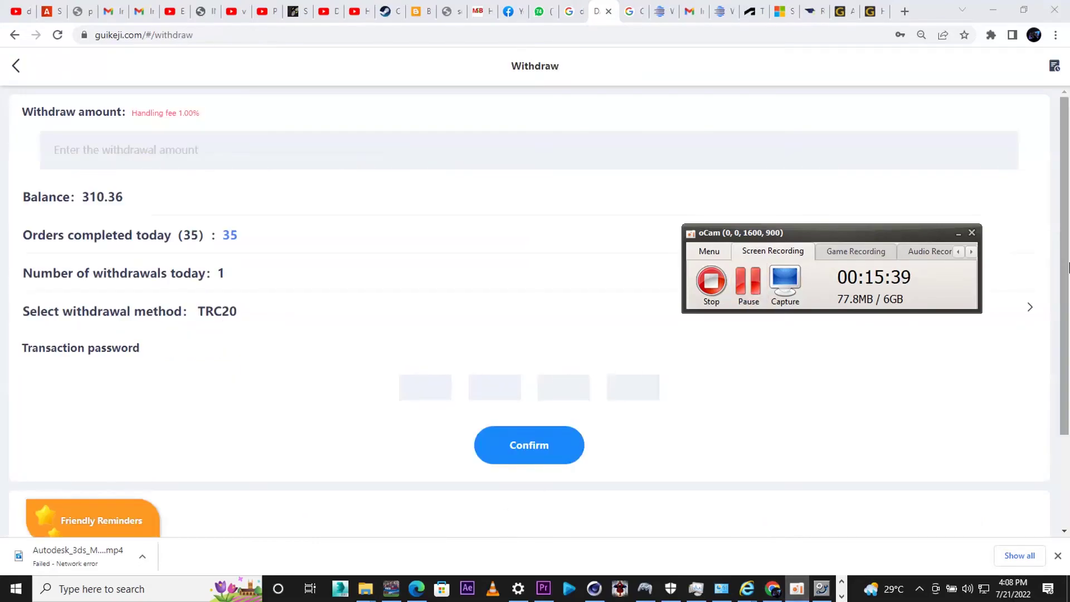
- Fill in the suggested 200 amount, enter the transaction password, submit, and acknowledge the success dialog
left_click(124, 150)
left_click(133, 174)
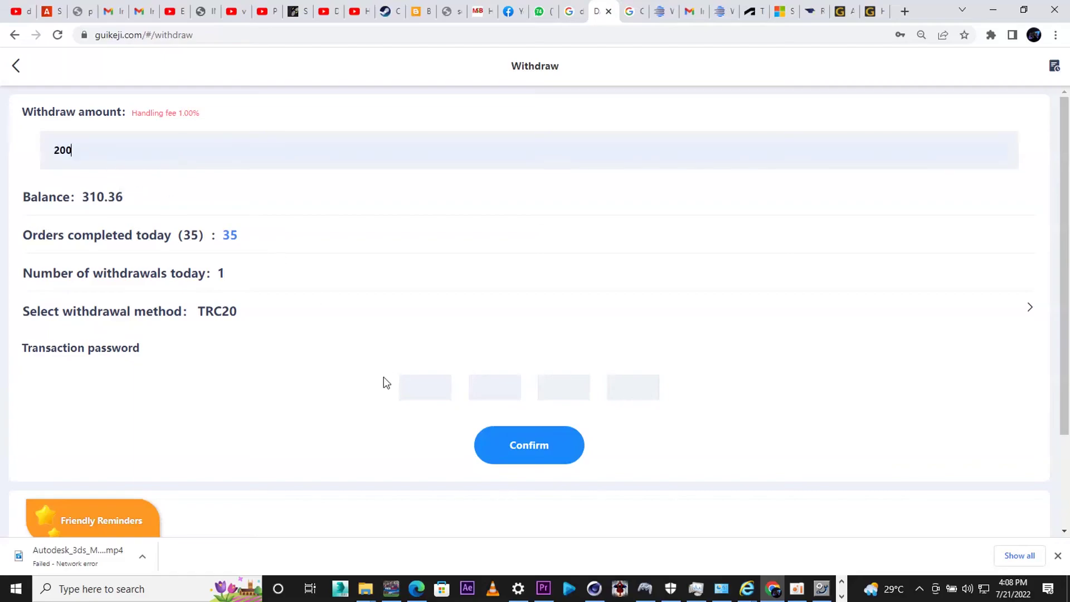
left_click(430, 389)
left_click(474, 466)
left_click(410, 395)
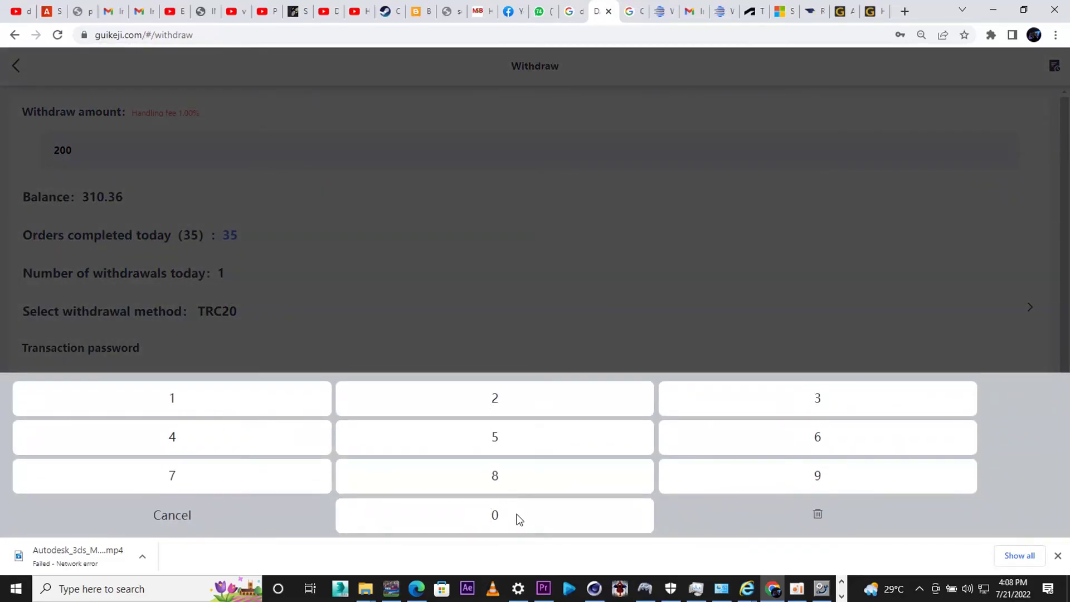
left_click(751, 439)
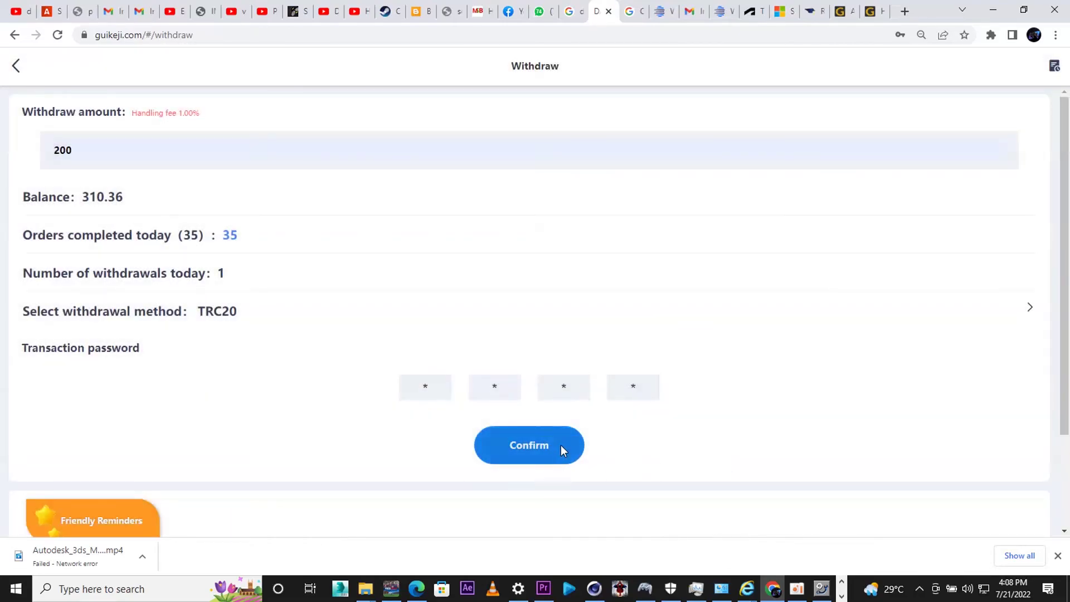
left_click(560, 445)
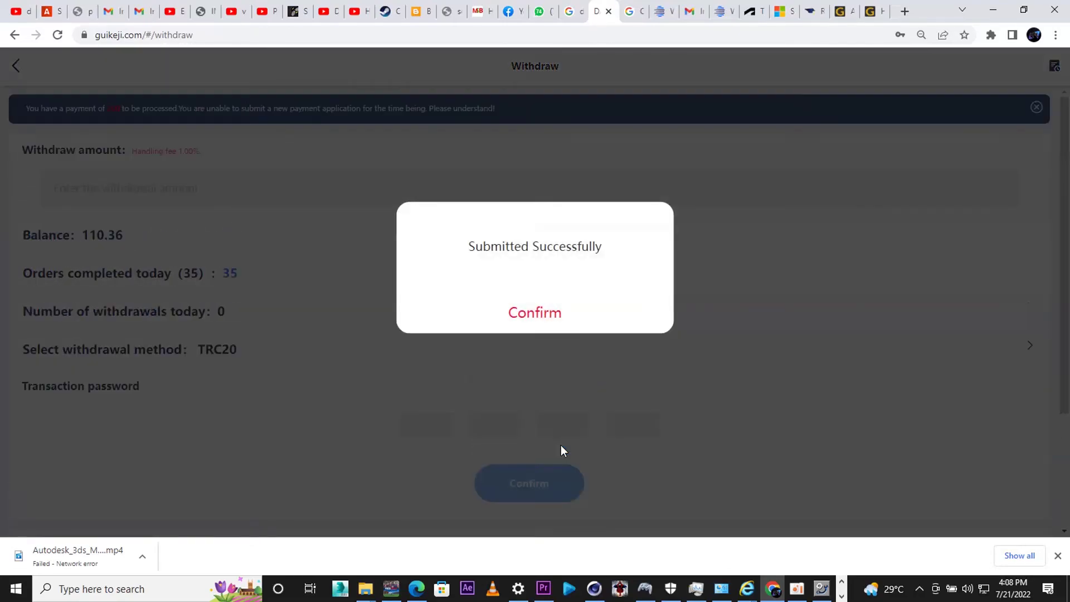
left_click(521, 316)
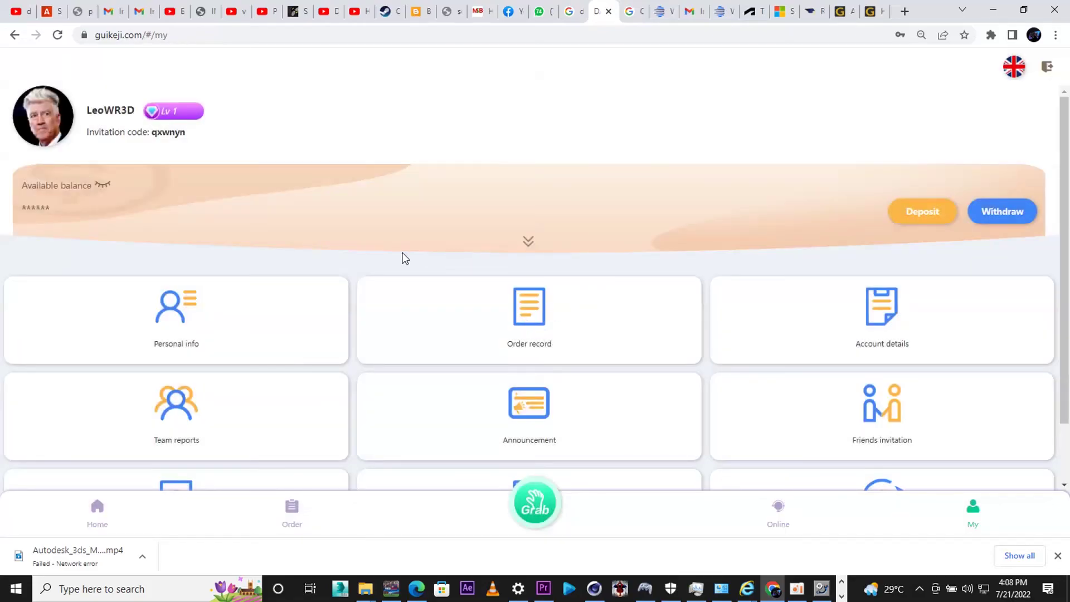
left_click(101, 185)
left_click(632, 17)
left_click(605, 14)
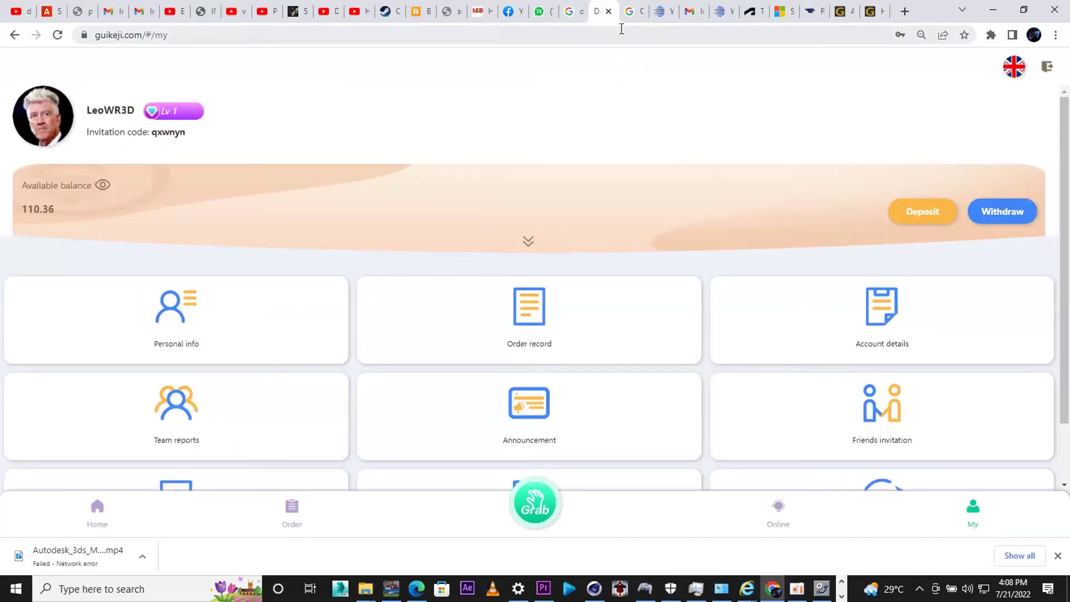
left_click(718, 17)
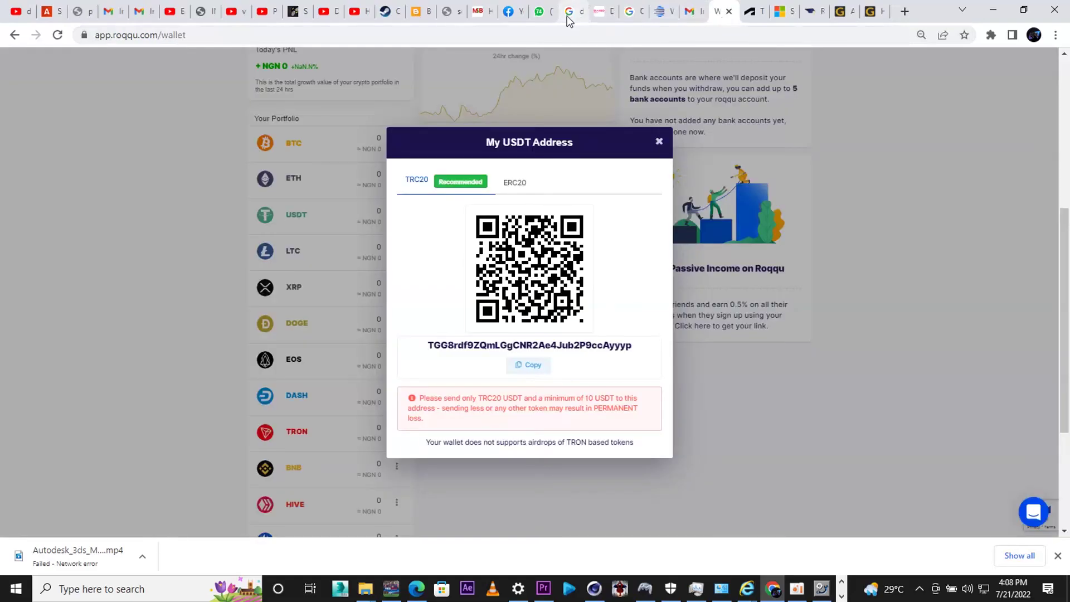
left_click(595, 17)
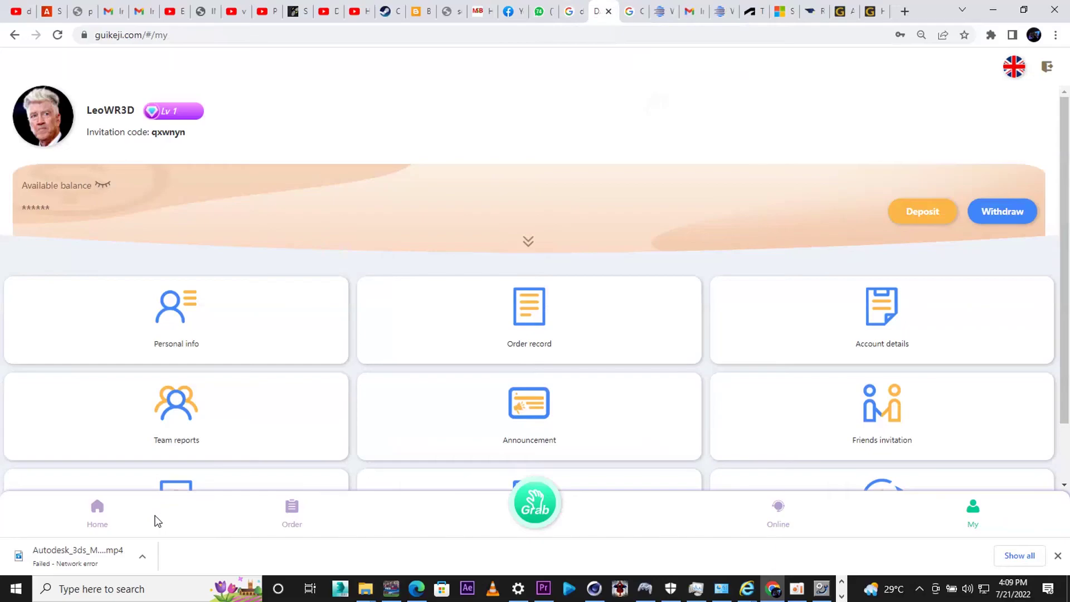
left_click(117, 517)
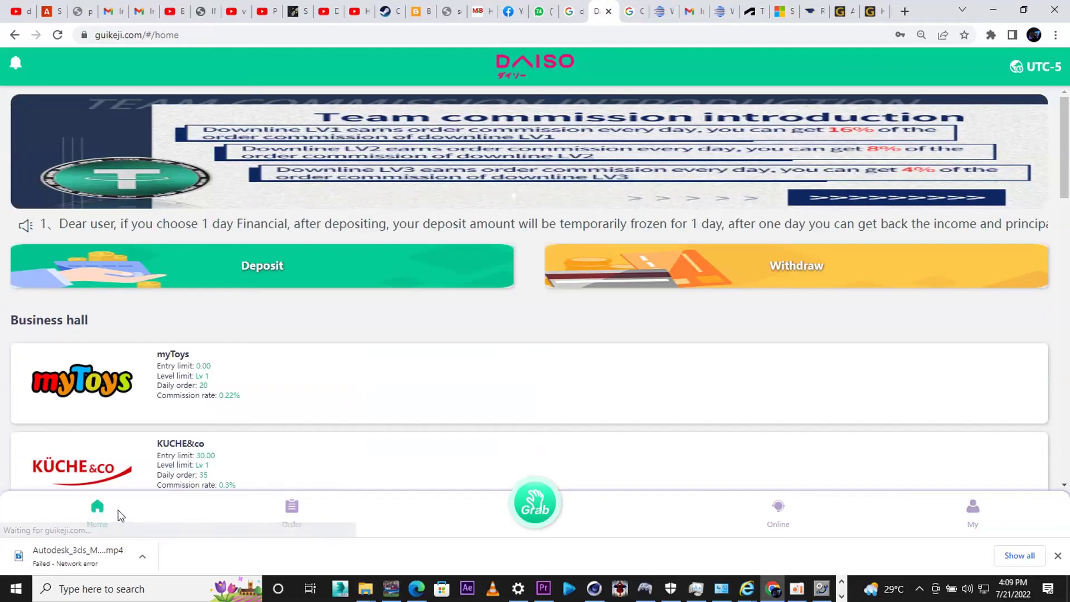
left_click(947, 512)
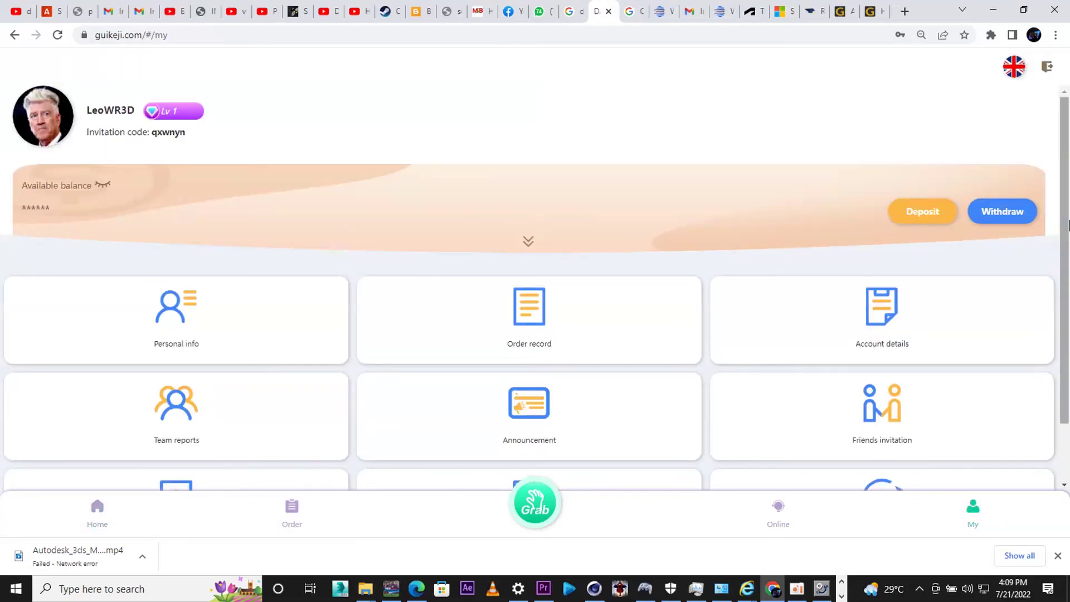
scroll(1067, 305, "down", 1)
scroll(1068, 257, "up", 1)
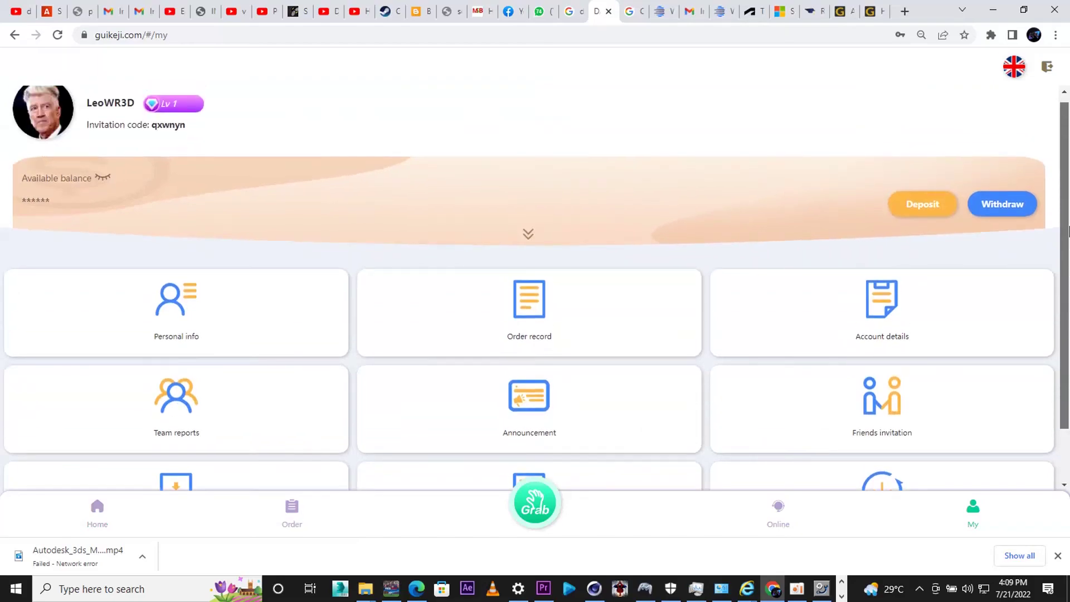
scroll(1067, 256, "down", 1)
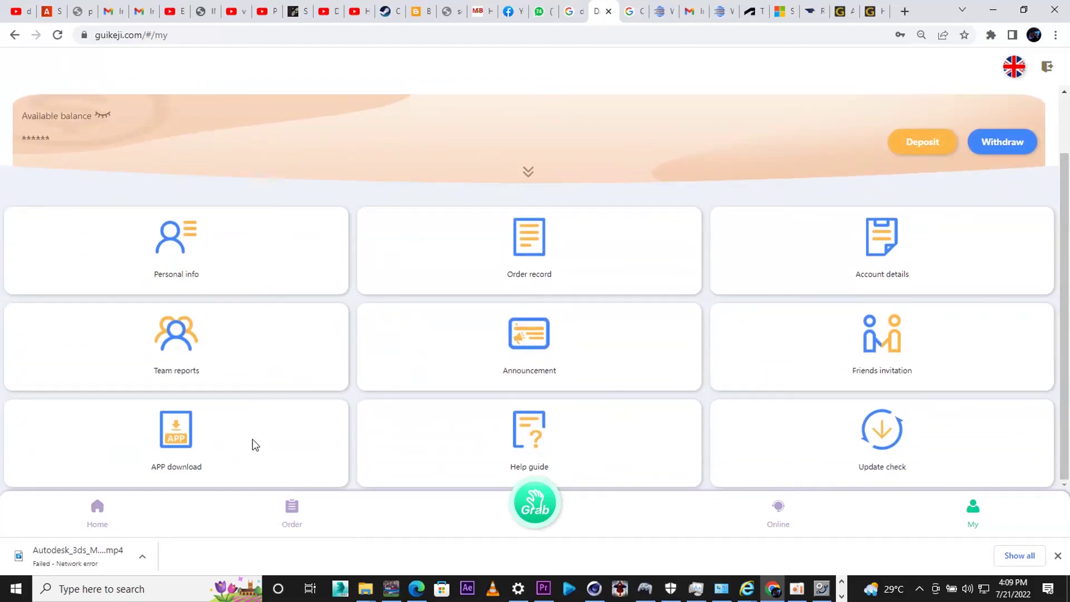